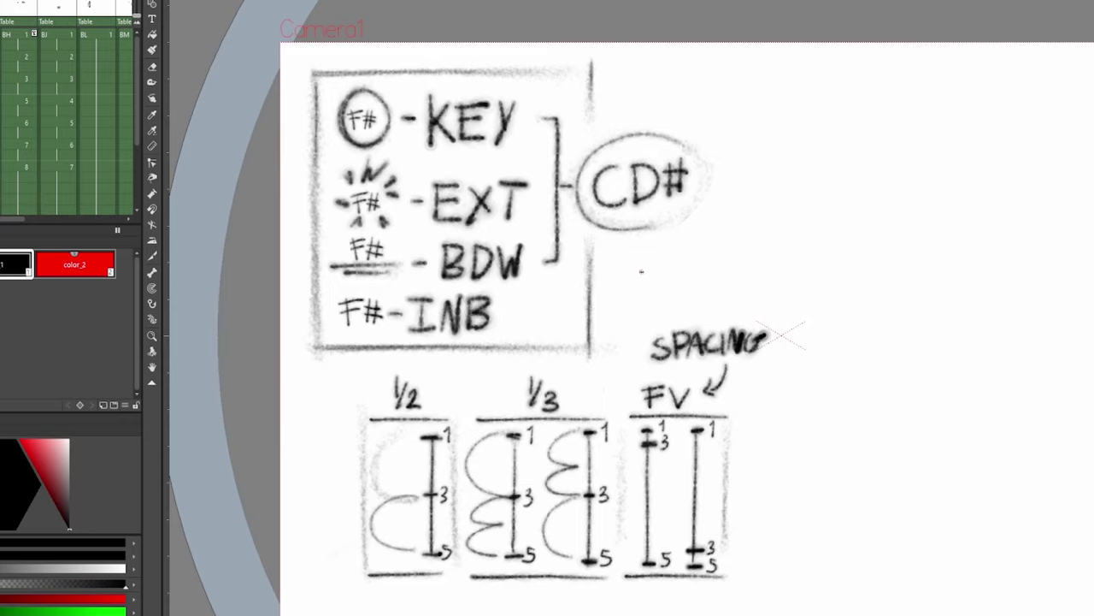
pyautogui.moveTo(751, 367); pyautogui.dragTo(733, 292)
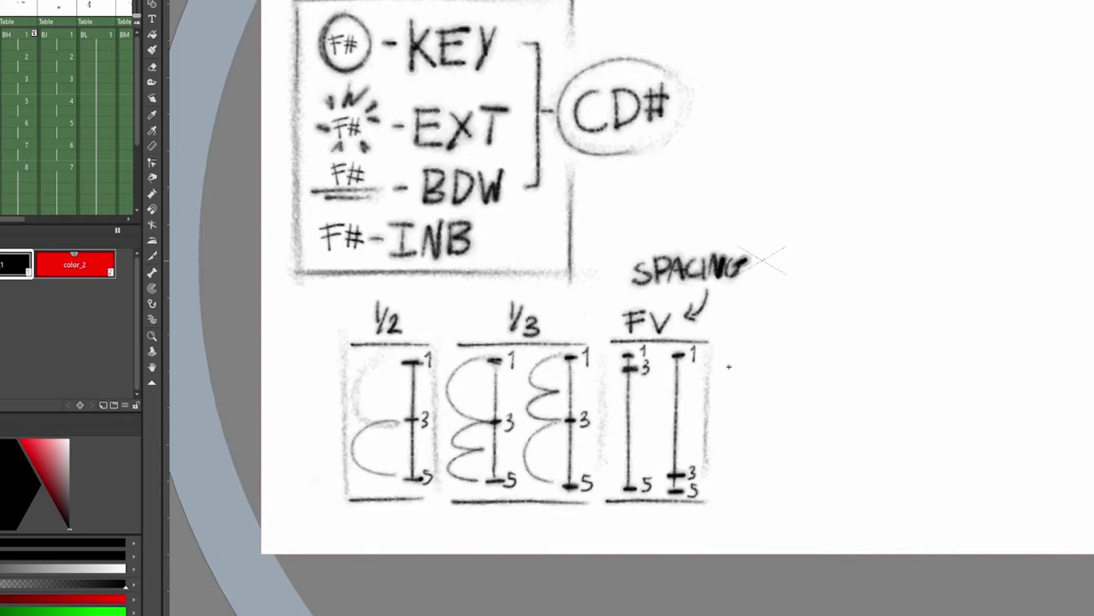
pyautogui.moveTo(479, 398); pyautogui.dragTo(513, 401)
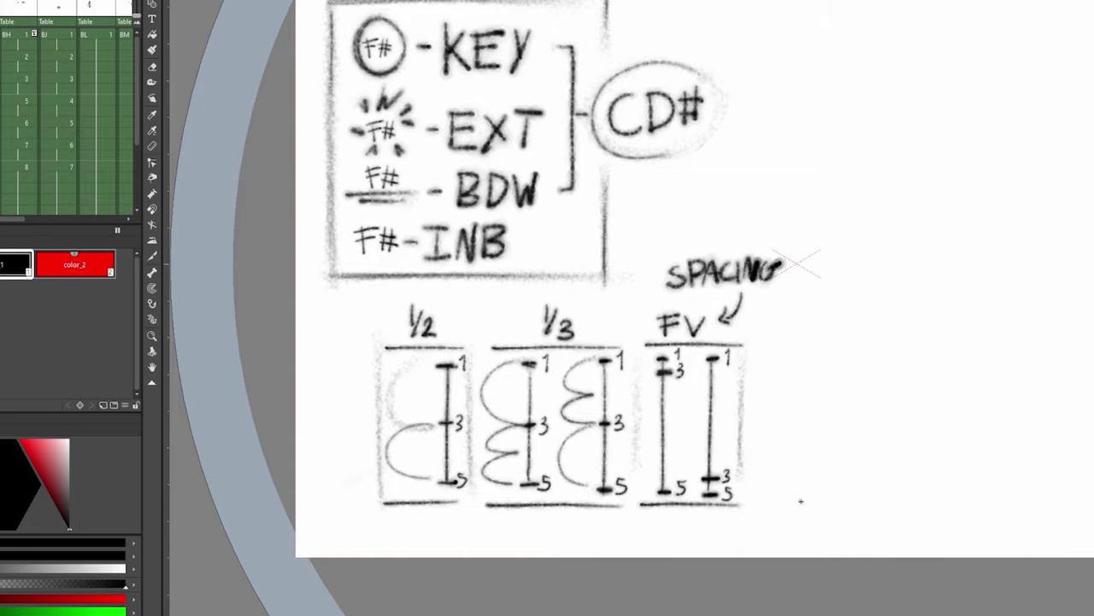
pyautogui.moveTo(802, 501); pyautogui.dragTo(764, 499)
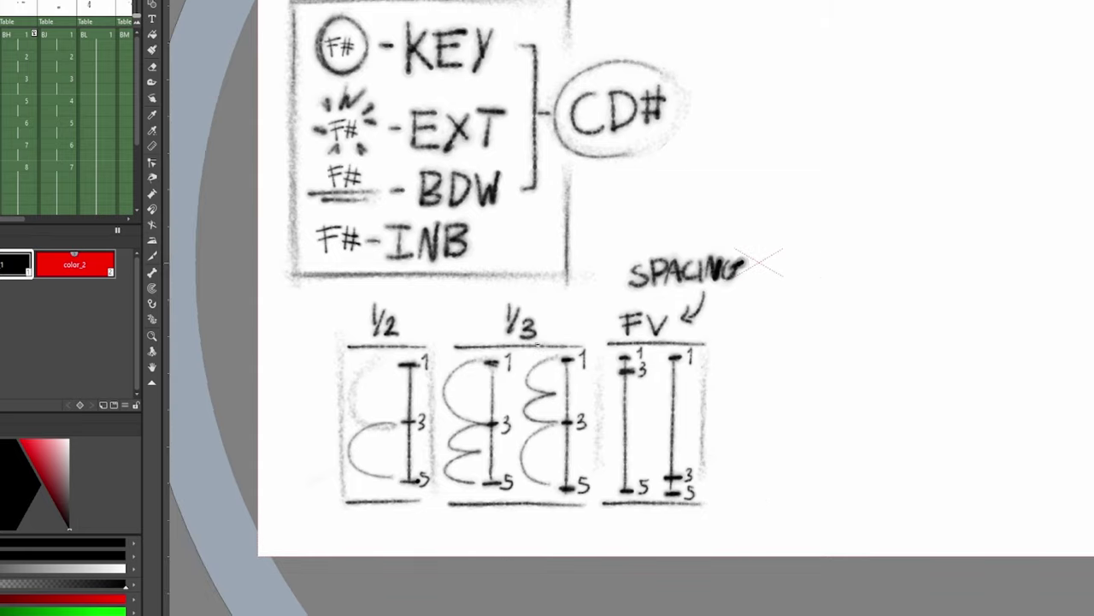
pyautogui.moveTo(549, 389); pyautogui.dragTo(552, 396)
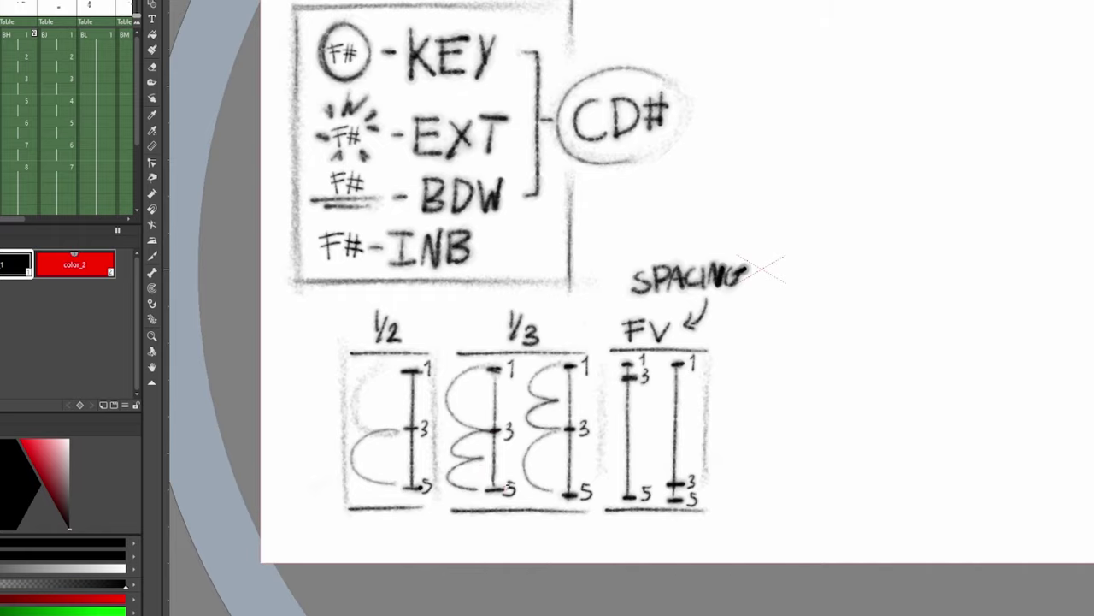
pyautogui.moveTo(611, 347); pyautogui.dragTo(620, 341)
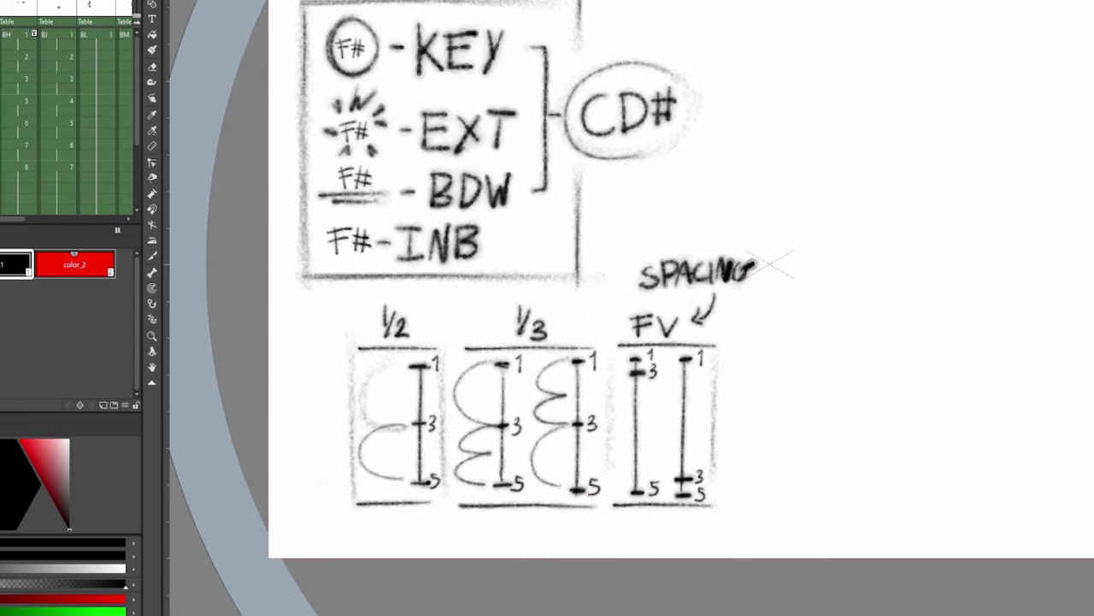
# Trace the spacing arcs of the second 1/3 chart from 1 to 5 and undo the strokes.
pyautogui.moveTo(573, 358)
pyautogui.mouseDown()
pyautogui.moveTo(576, 394)
pyautogui.moveTo(530, 413)
pyautogui.moveTo(564, 425)
pyautogui.moveTo(561, 483)
pyautogui.mouseUp()
pyautogui.hotkey('ctrl', 'z')
pyautogui.moveTo(671, 371)
pyautogui.mouseDown()
pyautogui.moveTo(652, 380)
pyautogui.moveTo(663, 344)
pyautogui.mouseUp()
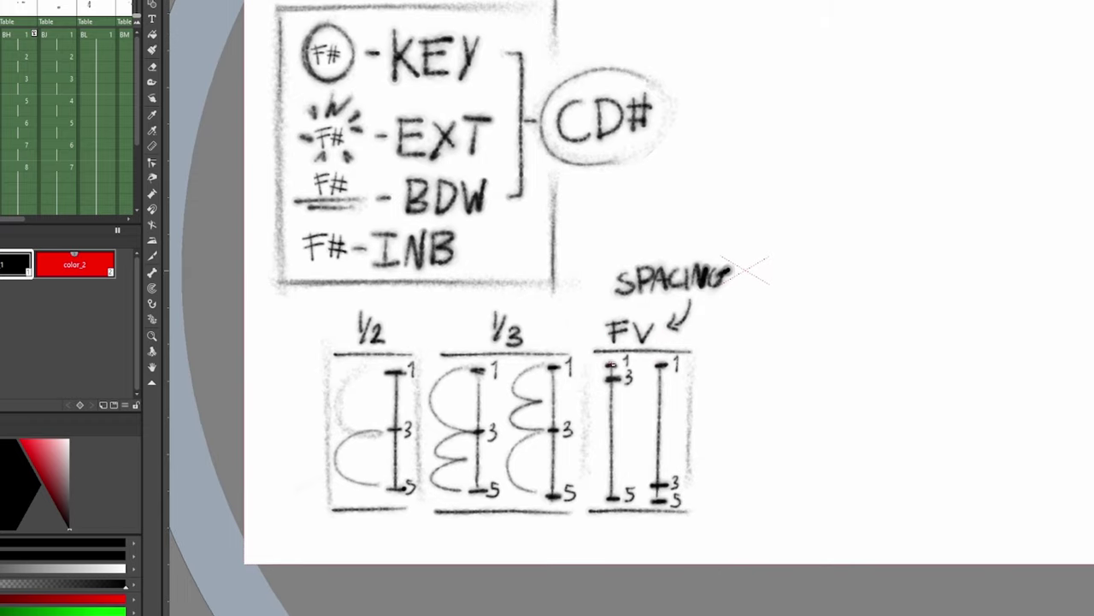
pyautogui.hotkey('ctrl', 'z')
# Sketch a small arc from 1 to 3 and a large arc from 3 to 5 on the first FV chart, and undo both.
pyautogui.moveTo(596, 367)
pyautogui.mouseDown()
pyautogui.moveTo(608, 379)
pyautogui.moveTo(566, 402)
pyautogui.moveTo(612, 496)
pyautogui.mouseUp()
pyautogui.hotkey('ctrl', 'z')
pyautogui.moveTo(611, 382)
pyautogui.mouseDown()
pyautogui.moveTo(577, 404)
pyautogui.moveTo(614, 500)
pyautogui.mouseUp()
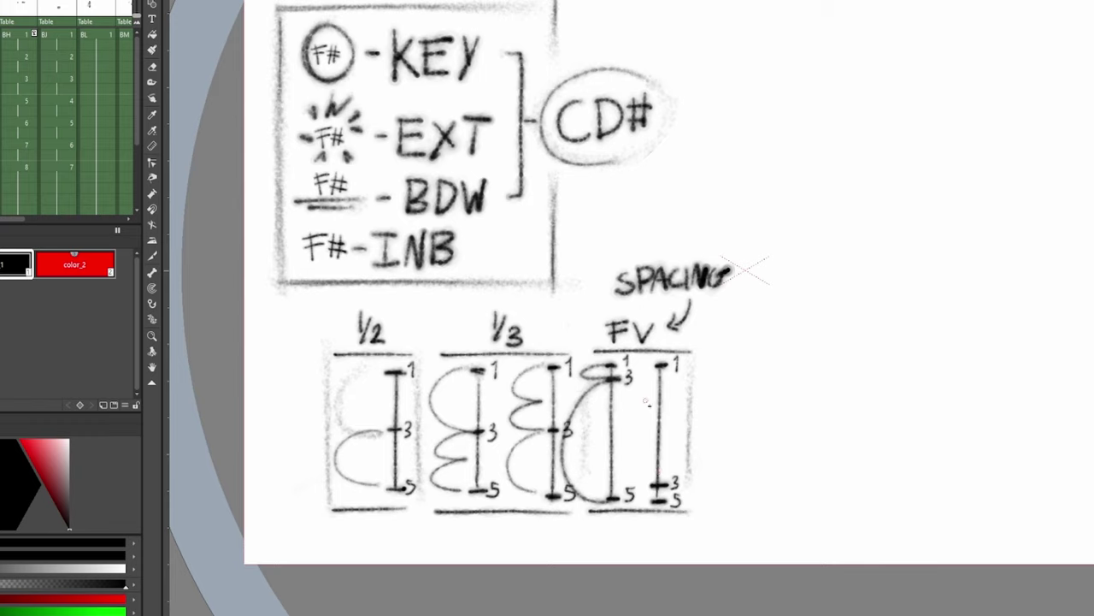
pyautogui.hotkey('ctrl', 'z')
pyautogui.hotkey('ctrl', 'z')
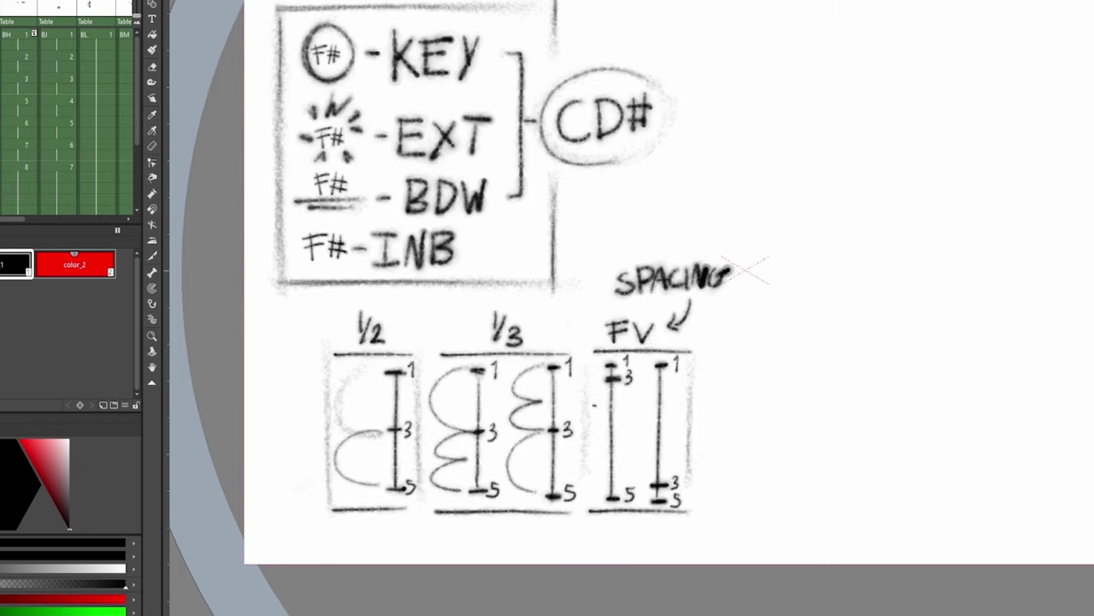
# Sketch short temporary marks beside the second FV chart and undo them.
pyautogui.moveTo(682, 434); pyautogui.dragTo(664, 460)
pyautogui.moveTo(664, 442)
pyautogui.mouseDown()
pyautogui.moveTo(662, 460)
pyautogui.moveTo(673, 454)
pyautogui.mouseUp()
pyautogui.hotkey('ctrl', 'z')
pyautogui.hotkey('ctrl', 'z')
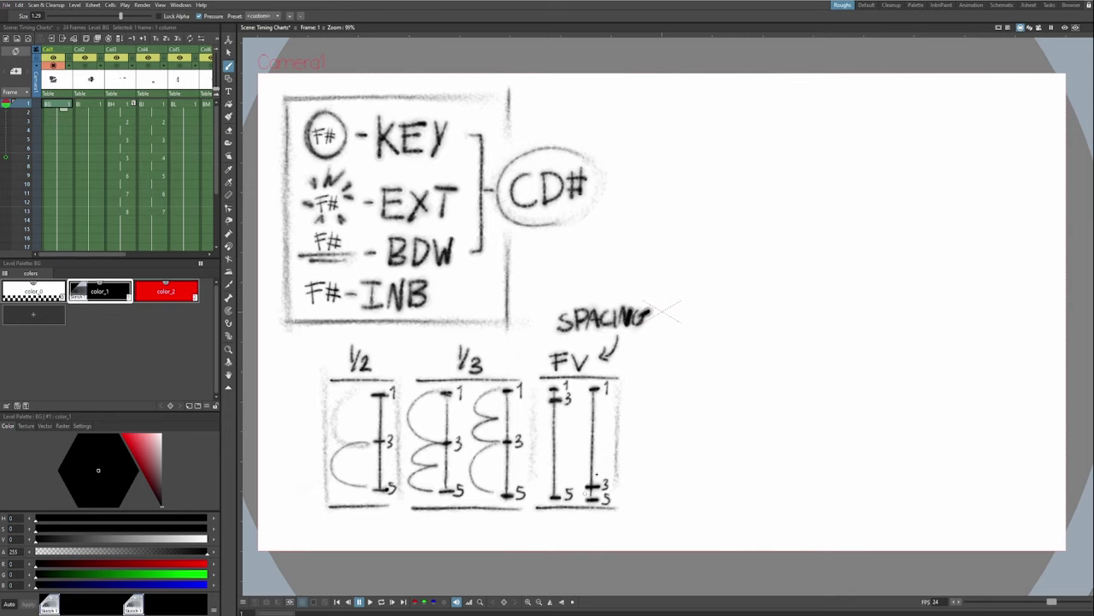
pyautogui.moveTo(560, 252)
pyautogui.mouseDown()
pyautogui.moveTo(522, 273)
pyautogui.moveTo(532, 276)
pyautogui.mouseUp()
pyautogui.moveTo(653, 379); pyautogui.dragTo(633, 419)
pyautogui.moveTo(632, 402)
pyautogui.mouseDown()
pyautogui.moveTo(632, 423)
pyautogui.moveTo(650, 415)
pyautogui.mouseUp()
pyautogui.hotkey('ctrl', 'z')
pyautogui.hotkey('ctrl', 'z')
pyautogui.hotkey('ctrl', 'z')
pyautogui.hotkey('ctrl', 'z')
# Show the second column's drawing with the 1 to 13 timing chart and pick its black sketch brush style.
pyautogui.moveTo(725, 452); pyautogui.dragTo(730, 458)
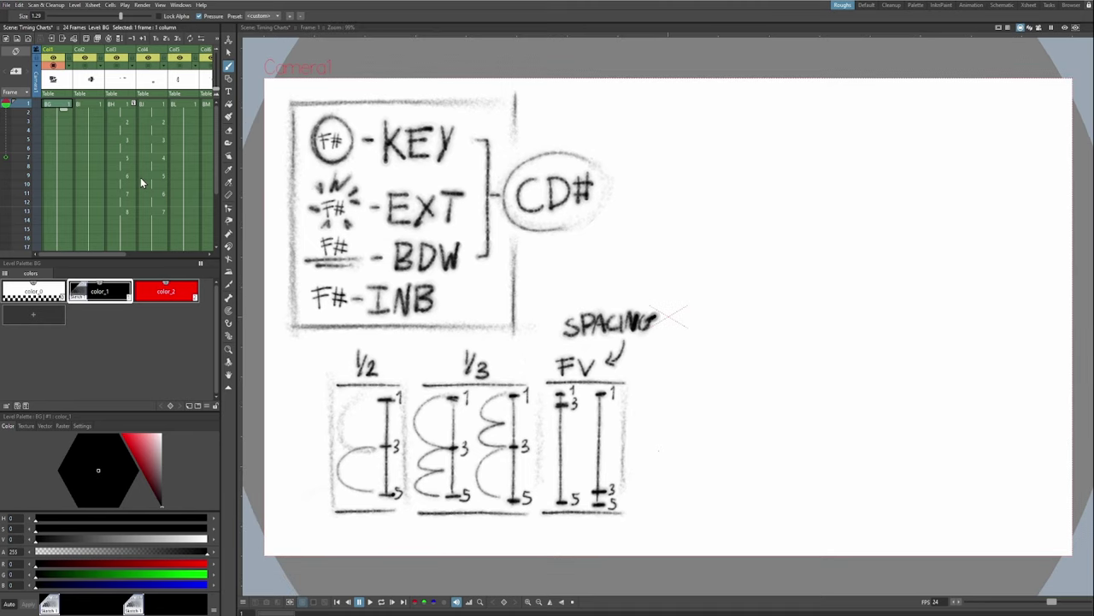
pyautogui.click(85, 66)
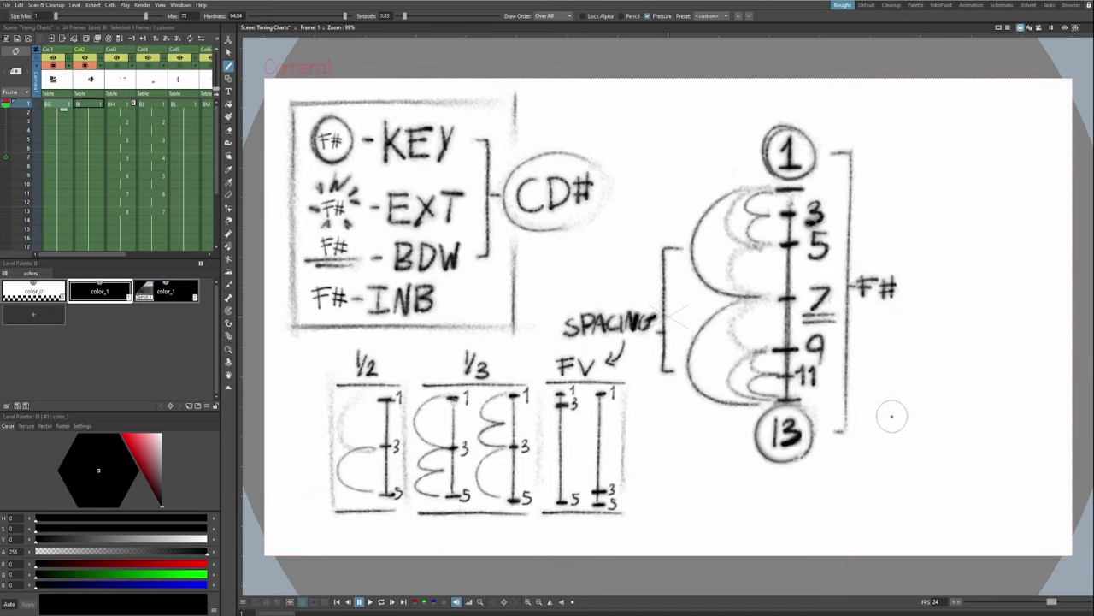
pyautogui.moveTo(891, 419); pyautogui.dragTo(889, 428)
pyautogui.press('2')
# Circle the F# label beside the large timing chart's bracket and undo the stroke.
pyautogui.moveTo(903, 269)
pyautogui.mouseDown()
pyautogui.moveTo(871, 271)
pyautogui.moveTo(899, 309)
pyautogui.moveTo(876, 271)
pyautogui.moveTo(908, 292)
pyautogui.mouseUp()
pyautogui.hotkey('ctrl', 'z')
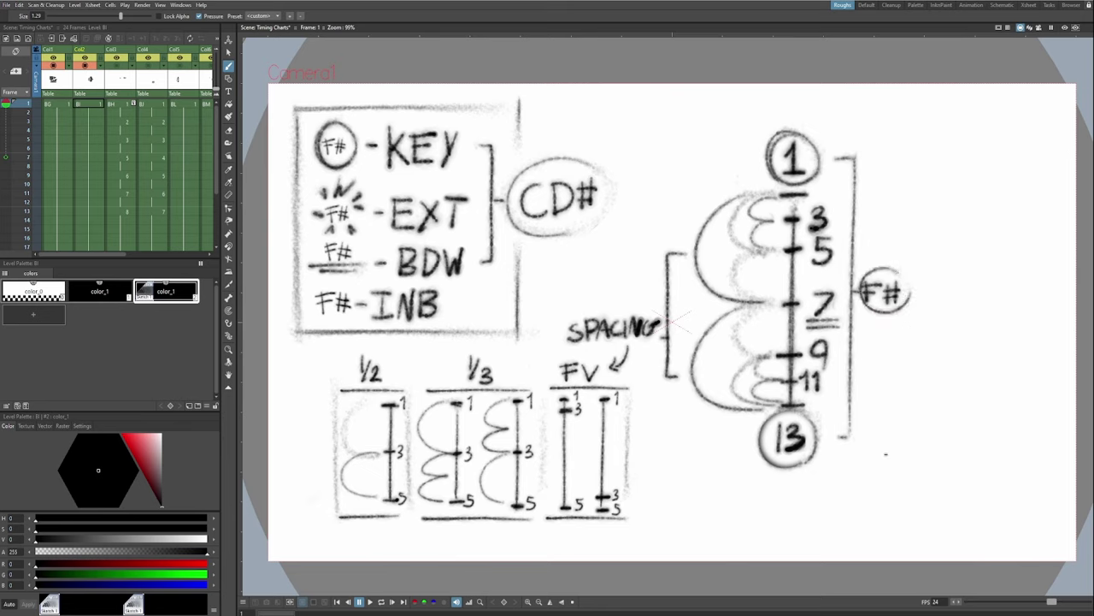
pyautogui.hotkey('ctrl', 'z')
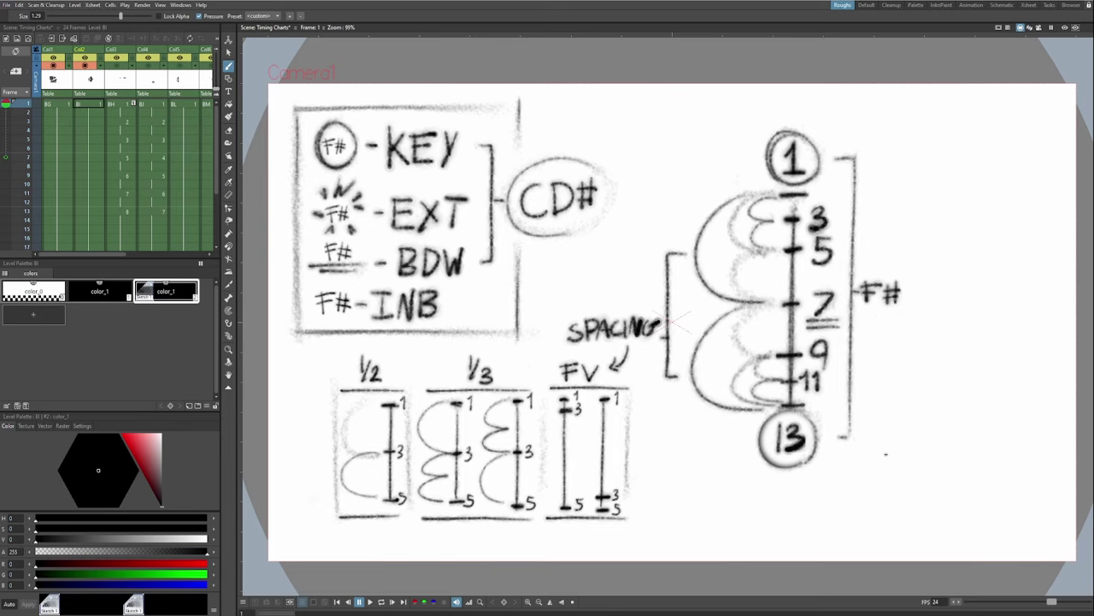
# Sketch short marks beside the circled 1 and 13 and near the bracket of the large chart, and undo them.
pyautogui.moveTo(923, 346); pyautogui.dragTo(925, 344)
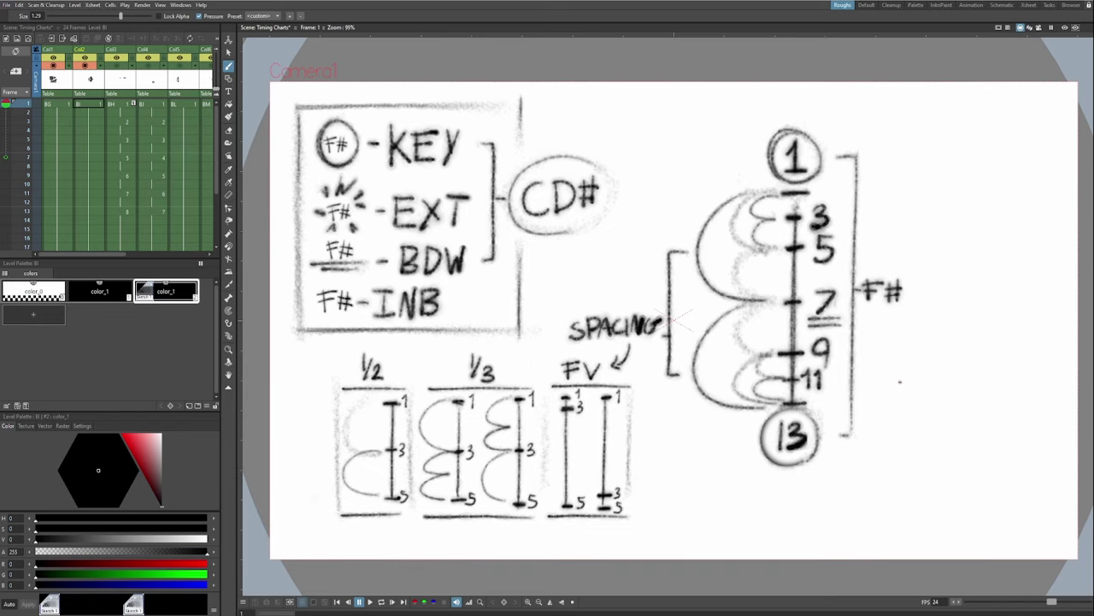
pyautogui.moveTo(893, 356); pyautogui.dragTo(855, 345)
pyautogui.moveTo(807, 128); pyautogui.dragTo(801, 144)
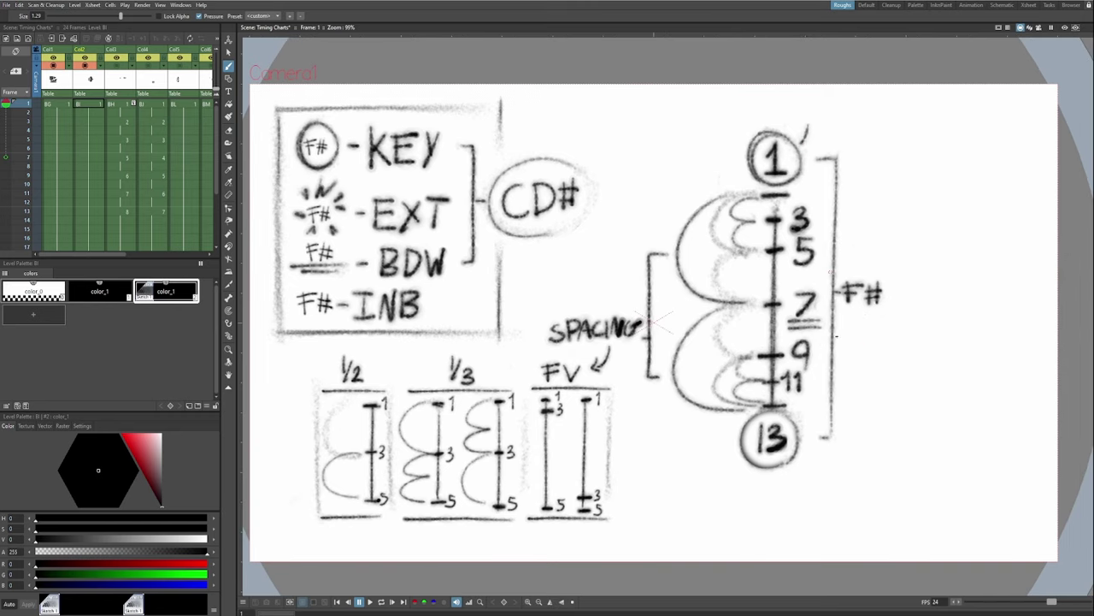
pyautogui.hotkey('ctrl', 'z')
pyautogui.moveTo(826, 454); pyautogui.dragTo(796, 461)
pyautogui.moveTo(804, 450)
pyautogui.mouseDown()
pyautogui.moveTo(793, 460)
pyautogui.moveTo(806, 467)
pyautogui.mouseUp()
pyautogui.hotkey('ctrl', 'z')
pyautogui.moveTo(849, 322)
pyautogui.mouseDown()
pyautogui.moveTo(817, 313)
pyautogui.moveTo(825, 321)
pyautogui.mouseUp()
pyautogui.hotkey('ctrl', 'z')
pyautogui.hotkey('ctrl', 'z')
pyautogui.hotkey('ctrl', 'z')
# Sketch guide strokes along the large chart's arcs and across to the small 1/2, 1/3 and FV charts, and undo them.
pyautogui.moveTo(779, 194)
pyautogui.mouseDown()
pyautogui.moveTo(693, 212)
pyautogui.moveTo(675, 256)
pyautogui.moveTo(736, 302)
pyautogui.moveTo(673, 350)
pyautogui.moveTo(749, 412)
pyautogui.mouseUp()
pyautogui.hotkey('ctrl', 'z')
pyautogui.moveTo(553, 461); pyautogui.dragTo(560, 451)
pyautogui.moveTo(736, 414)
pyautogui.mouseDown()
pyautogui.moveTo(682, 488)
pyautogui.moveTo(512, 557)
pyautogui.moveTo(413, 534)
pyautogui.moveTo(431, 546)
pyautogui.moveTo(411, 521)
pyautogui.mouseUp()
pyautogui.hotkey('ctrl', 'z')
pyautogui.hotkey('ctrl', 'z')
pyautogui.hotkey('ctrl', 'z')
pyautogui.hotkey('ctrl', 'z')
pyautogui.moveTo(843, 373); pyautogui.dragTo(814, 372)
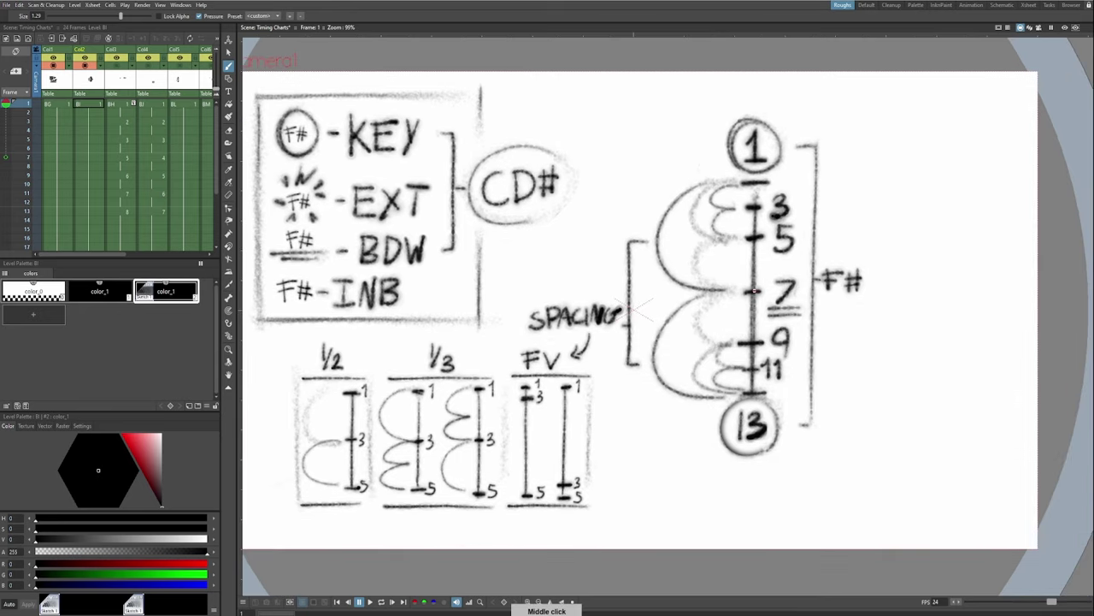
pyautogui.moveTo(819, 320); pyautogui.dragTo(812, 320)
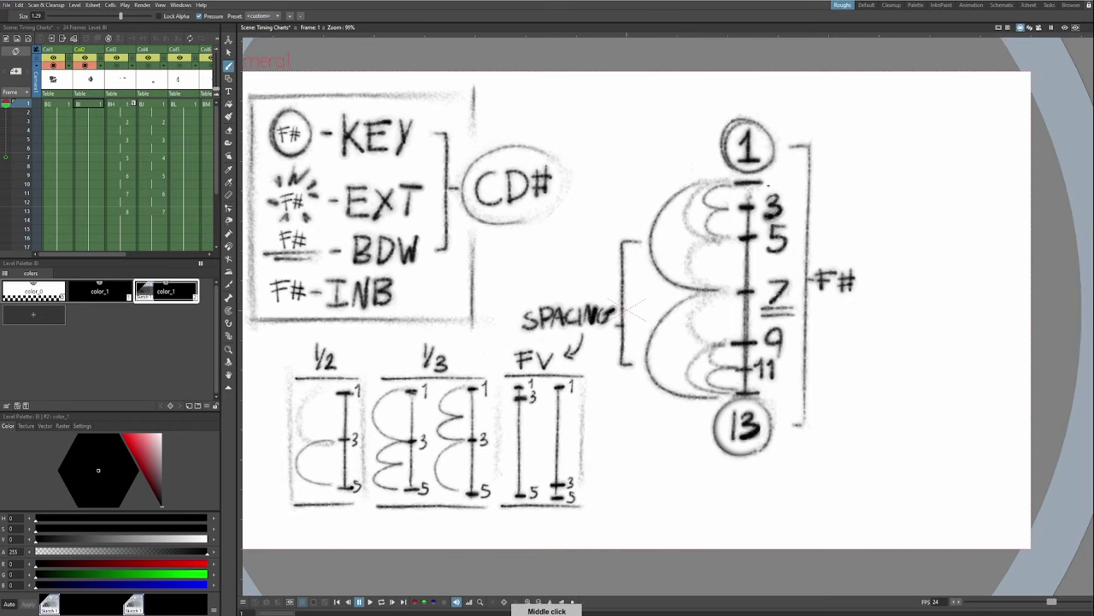
pyautogui.moveTo(818, 456); pyautogui.dragTo(798, 509)
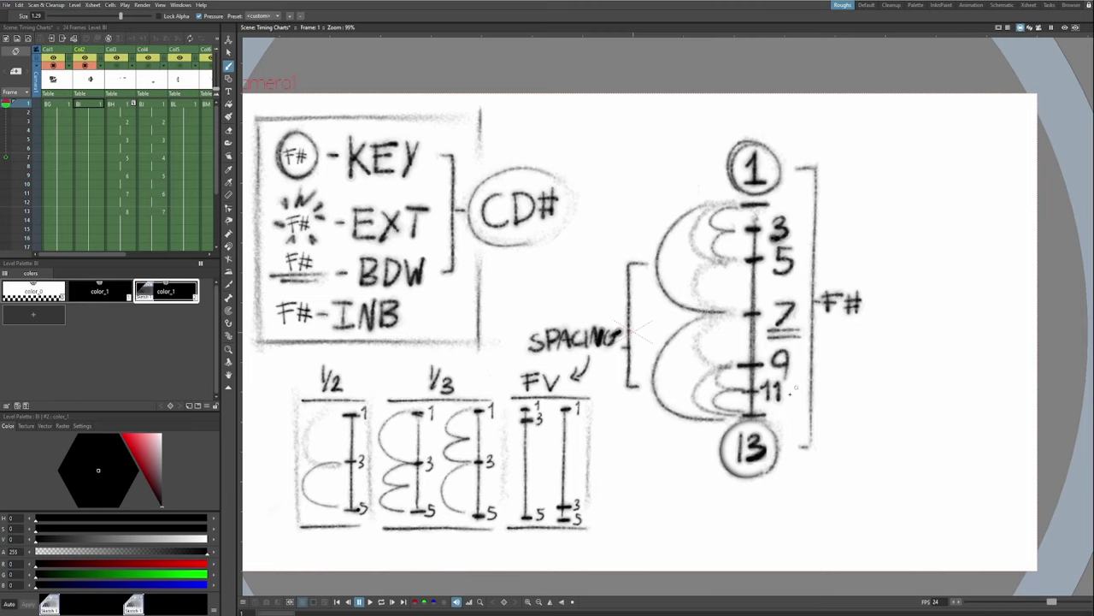
pyautogui.moveTo(797, 414); pyautogui.dragTo(800, 405)
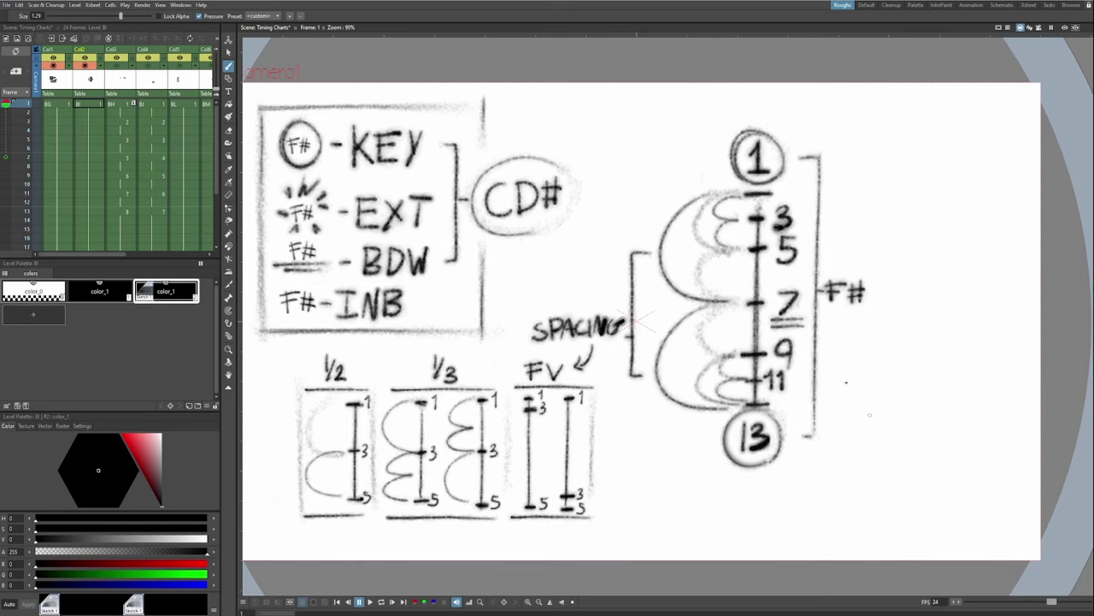
pyautogui.moveTo(785, 228); pyautogui.dragTo(781, 233)
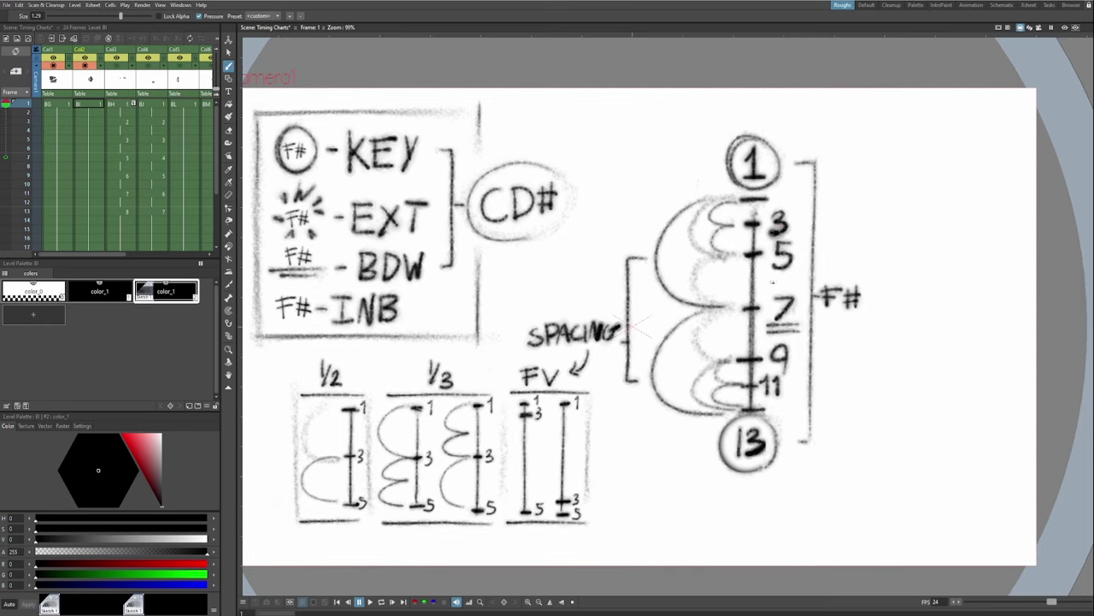
# Trace the large chart's arcs from 1 to 5 and from 5 to 7, and undo both strokes.
pyautogui.moveTo(756, 312); pyautogui.dragTo(757, 316)
pyautogui.moveTo(750, 203)
pyautogui.mouseDown()
pyautogui.moveTo(696, 224)
pyautogui.moveTo(735, 262)
pyautogui.mouseUp()
pyautogui.moveTo(733, 261)
pyautogui.mouseDown()
pyautogui.moveTo(698, 298)
pyautogui.moveTo(733, 308)
pyautogui.mouseUp()
pyautogui.hotkey('ctrl', 'z')
pyautogui.hotkey('ctrl', 'z')
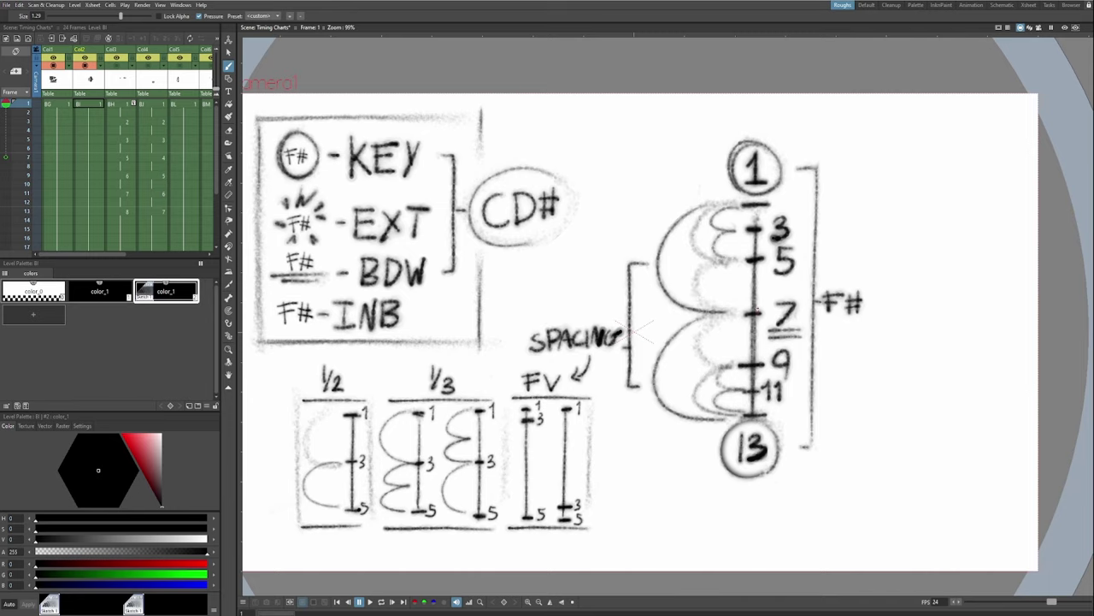
# Trace the large chart's small arcs linking frames 1, 3 and 5, and undo the strokes.
pyautogui.moveTo(767, 278); pyautogui.dragTo(781, 299)
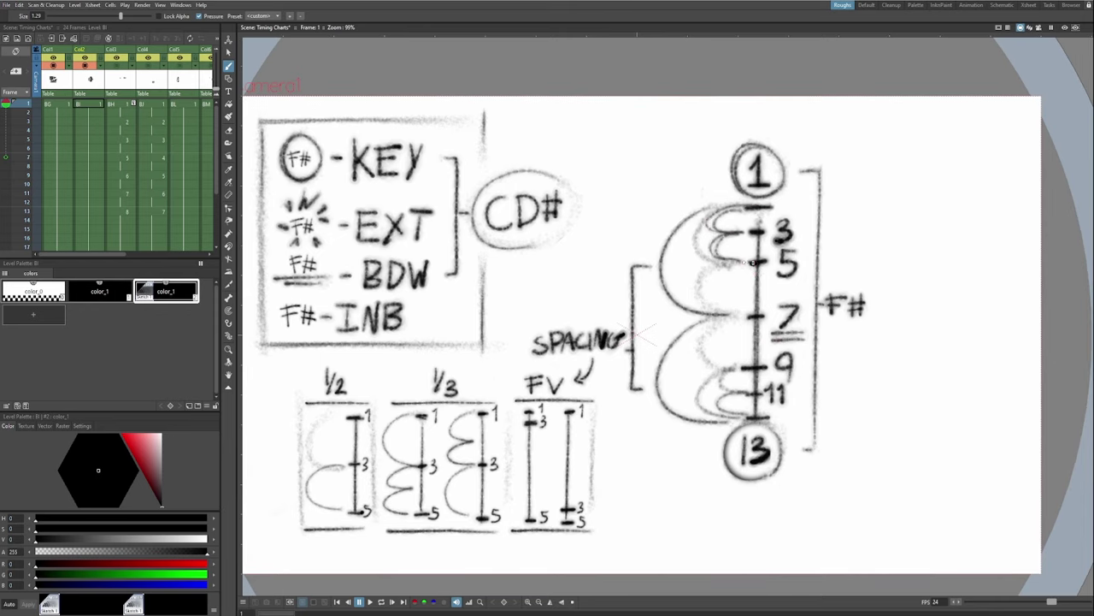
pyautogui.moveTo(806, 242); pyautogui.dragTo(805, 257)
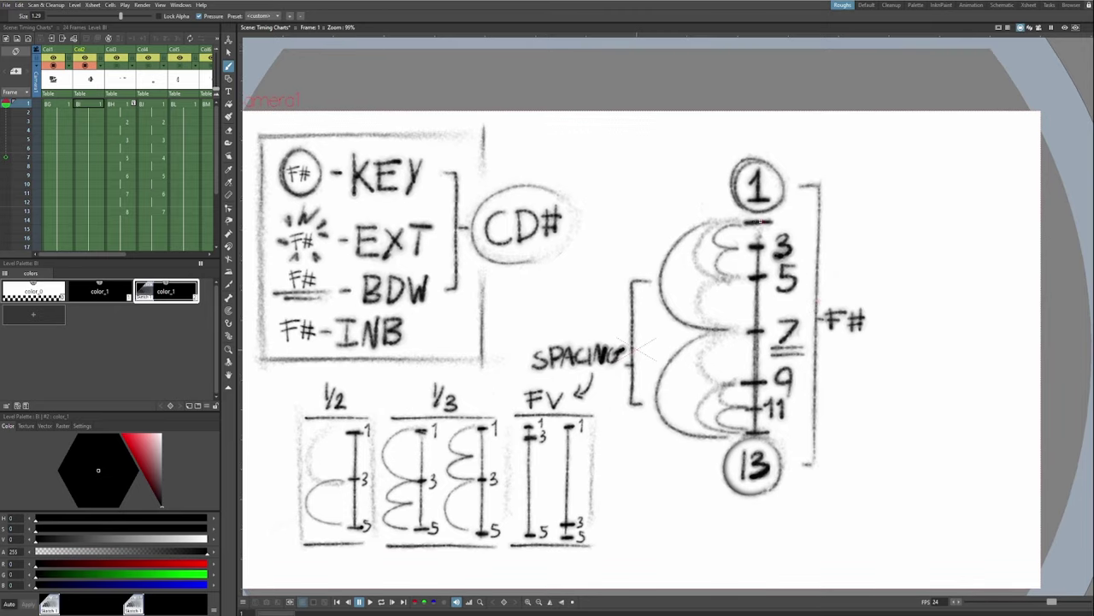
pyautogui.moveTo(760, 221)
pyautogui.mouseDown()
pyautogui.moveTo(722, 246)
pyautogui.moveTo(737, 248)
pyautogui.moveTo(741, 279)
pyautogui.mouseUp()
pyautogui.moveTo(830, 465)
pyautogui.mouseDown()
pyautogui.moveTo(817, 420)
pyautogui.moveTo(823, 396)
pyautogui.moveTo(831, 400)
pyautogui.mouseUp()
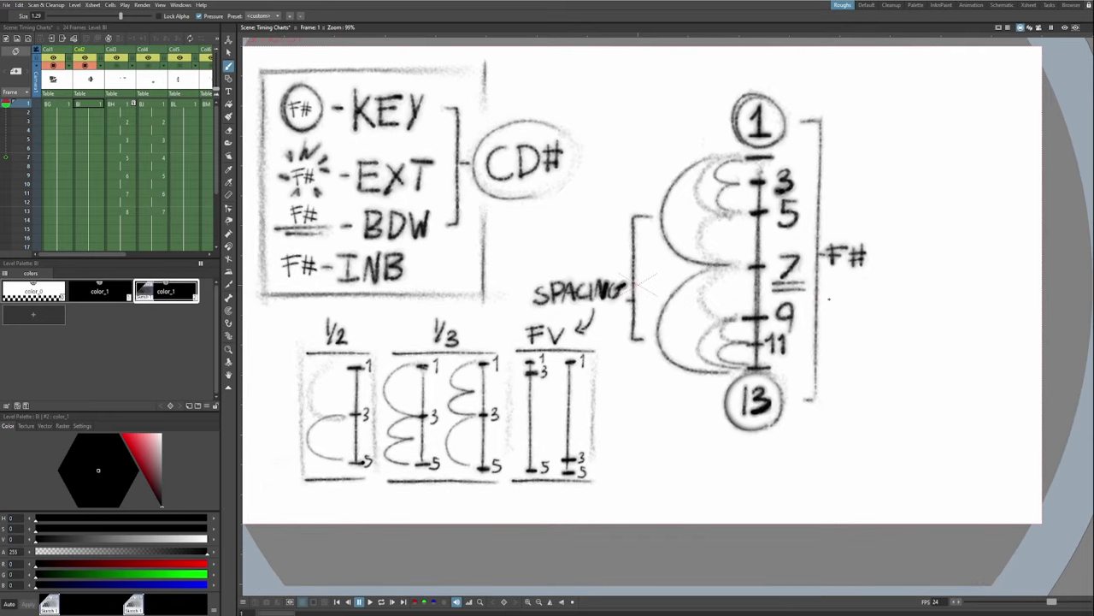
# Trace the large chart's arcs from 7 to 9 to 13 and the small arcs around 11, undoing each trace.
pyautogui.moveTo(758, 268)
pyautogui.mouseDown()
pyautogui.moveTo(714, 274)
pyautogui.moveTo(709, 315)
pyautogui.moveTo(746, 317)
pyautogui.moveTo(702, 338)
pyautogui.moveTo(738, 370)
pyautogui.mouseUp()
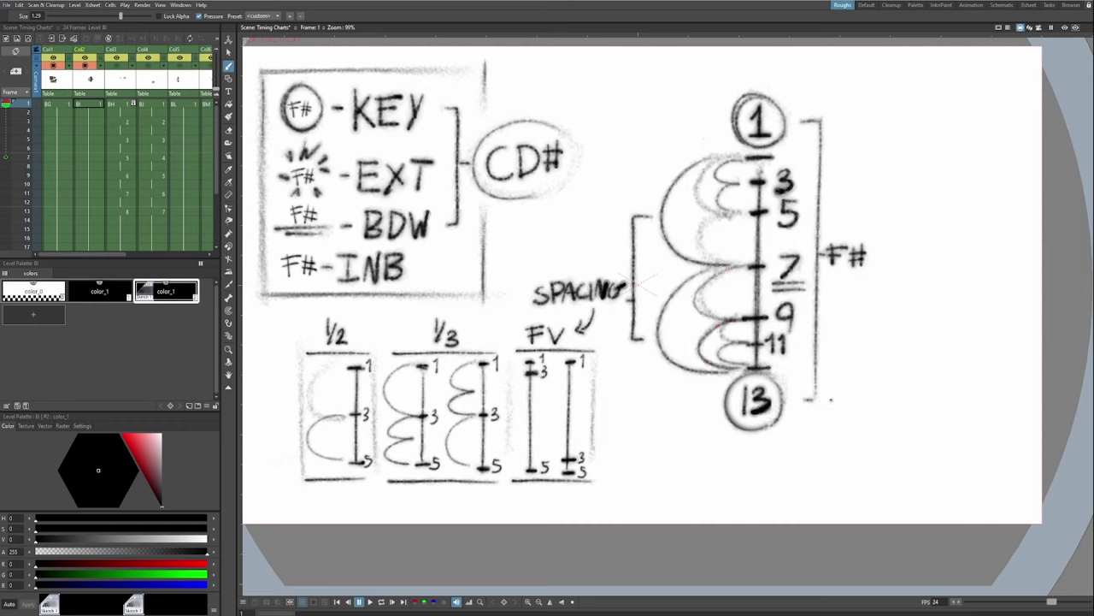
pyautogui.hotkey('ctrl', 'z')
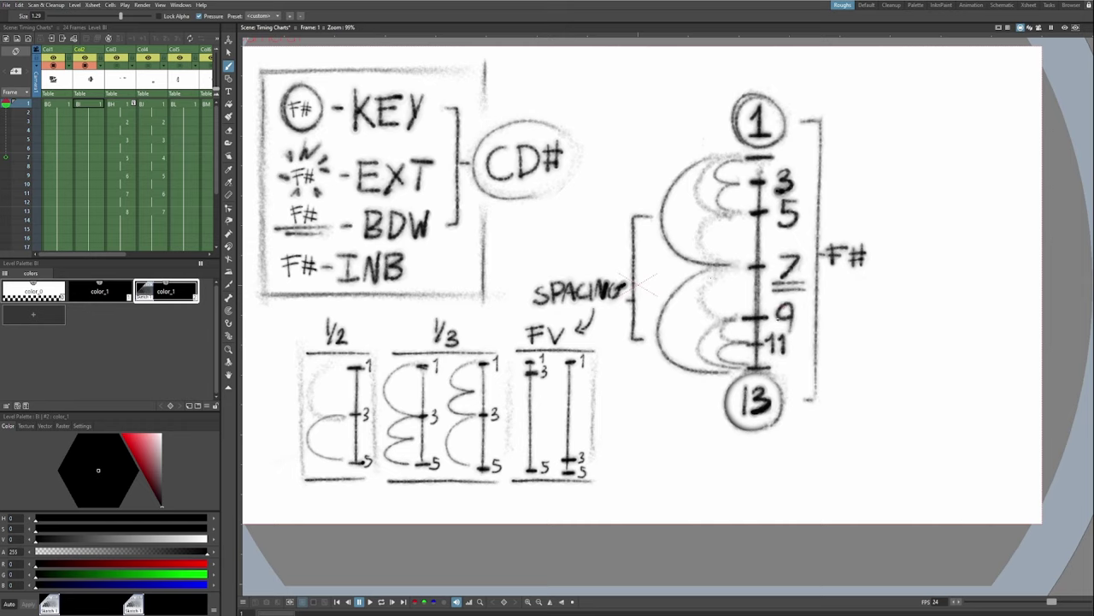
pyautogui.middleClick(794, 311)
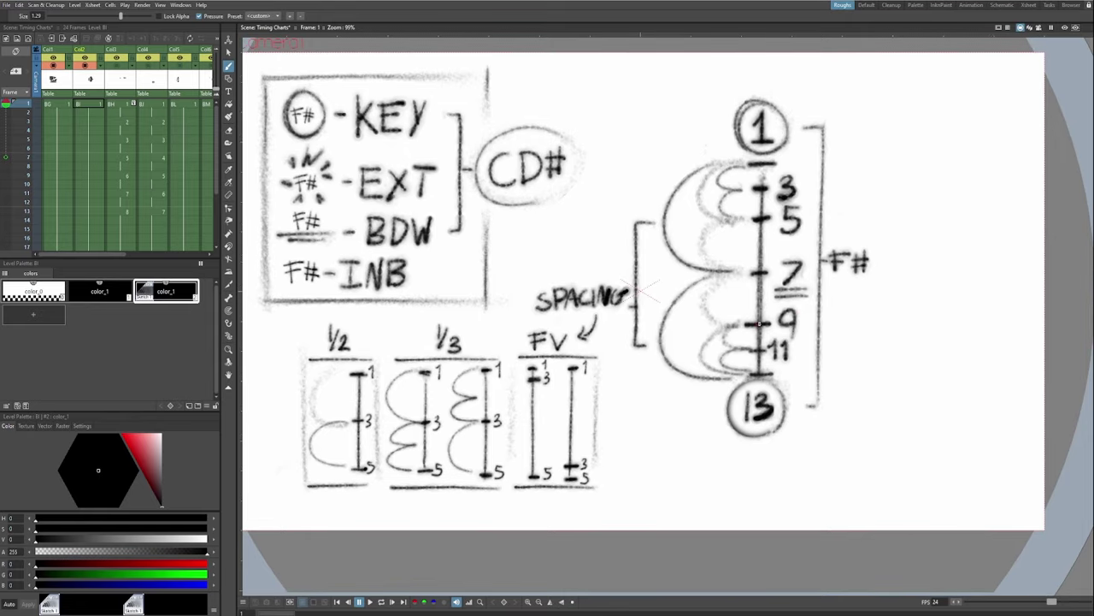
pyautogui.moveTo(754, 324)
pyautogui.mouseDown()
pyautogui.moveTo(726, 347)
pyautogui.moveTo(757, 351)
pyautogui.moveTo(737, 372)
pyautogui.moveTo(755, 373)
pyautogui.mouseUp()
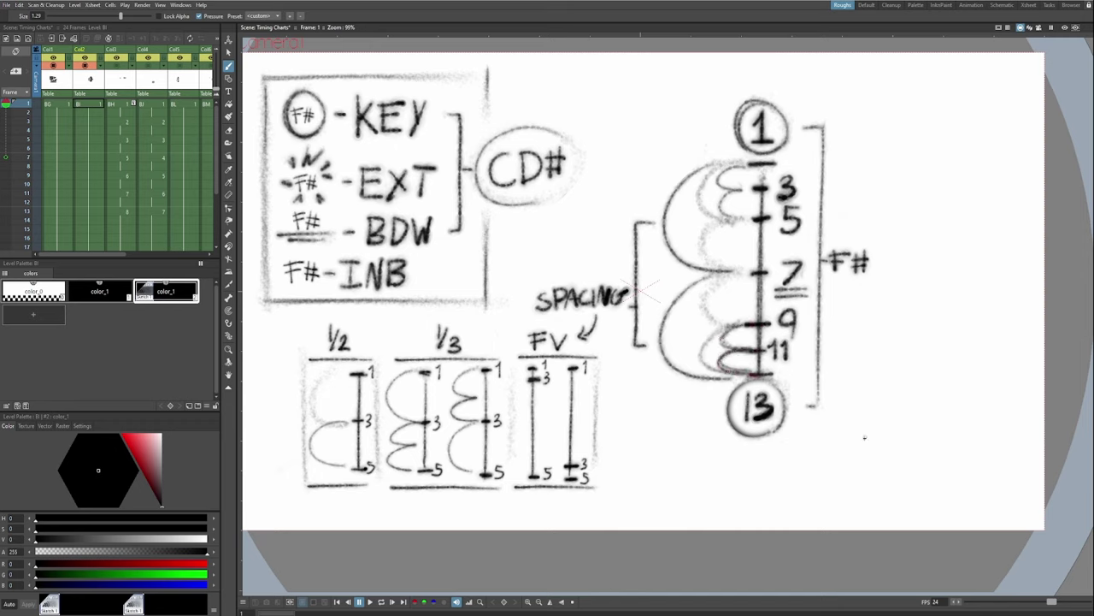
pyautogui.hotkey('ctrl', 'z')
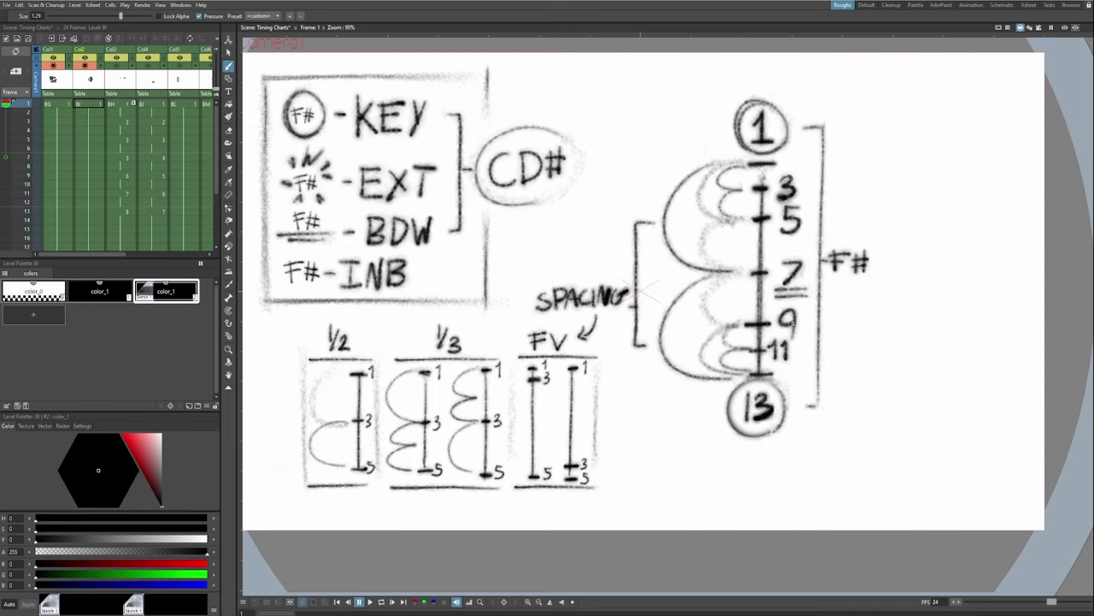
# Sketch a vertical line in the empty area beyond the F# label and undo it.
pyautogui.moveTo(894, 147)
pyautogui.mouseDown()
pyautogui.moveTo(888, 263)
pyautogui.moveTo(897, 254)
pyautogui.mouseUp()
pyautogui.moveTo(879, 408)
pyautogui.mouseDown()
pyautogui.moveTo(881, 293)
pyautogui.moveTo(891, 314)
pyautogui.mouseUp()
pyautogui.moveTo(917, 410); pyautogui.dragTo(913, 408)
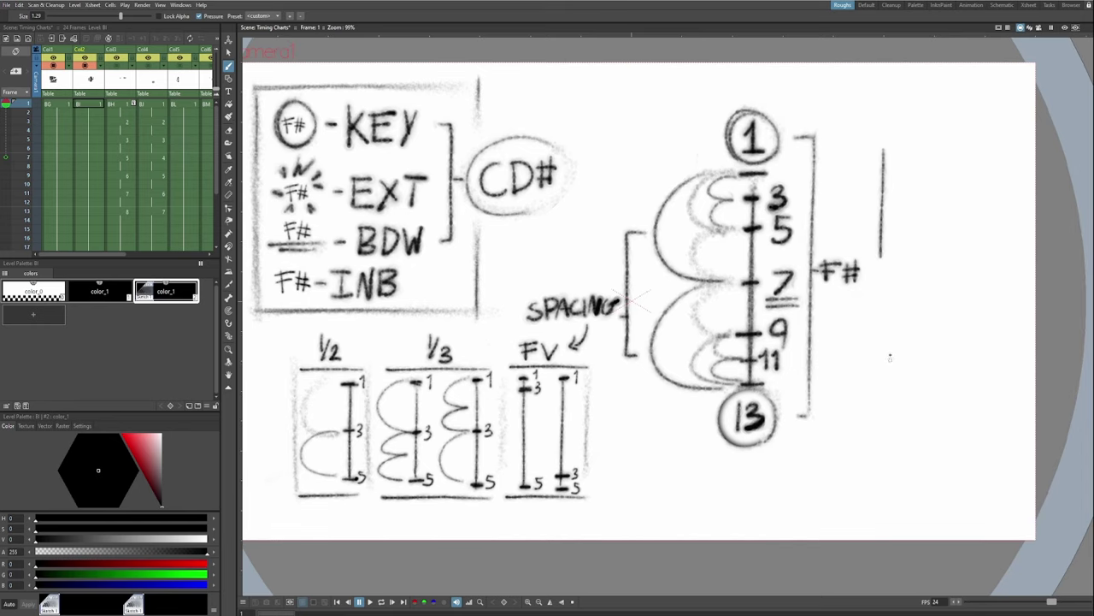
pyautogui.hotkey('ctrl', 'z')
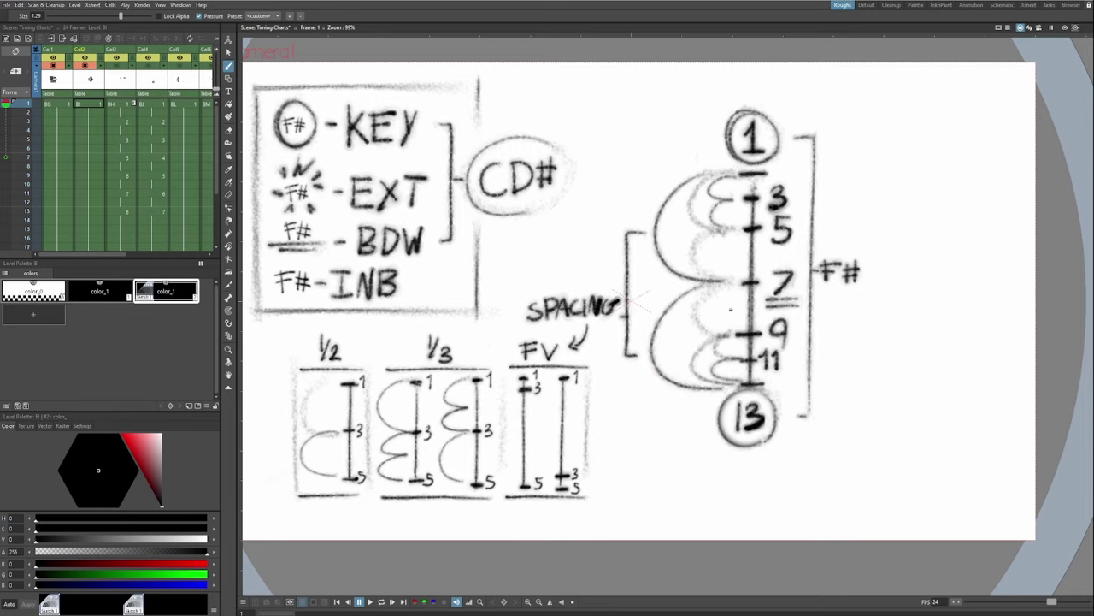
# Retrace the large chart's arcs from 7 to 9 and from 9 to 13, and undo the trace.
pyautogui.moveTo(742, 279)
pyautogui.mouseDown()
pyautogui.moveTo(693, 320)
pyautogui.moveTo(721, 333)
pyautogui.moveTo(718, 384)
pyautogui.mouseUp()
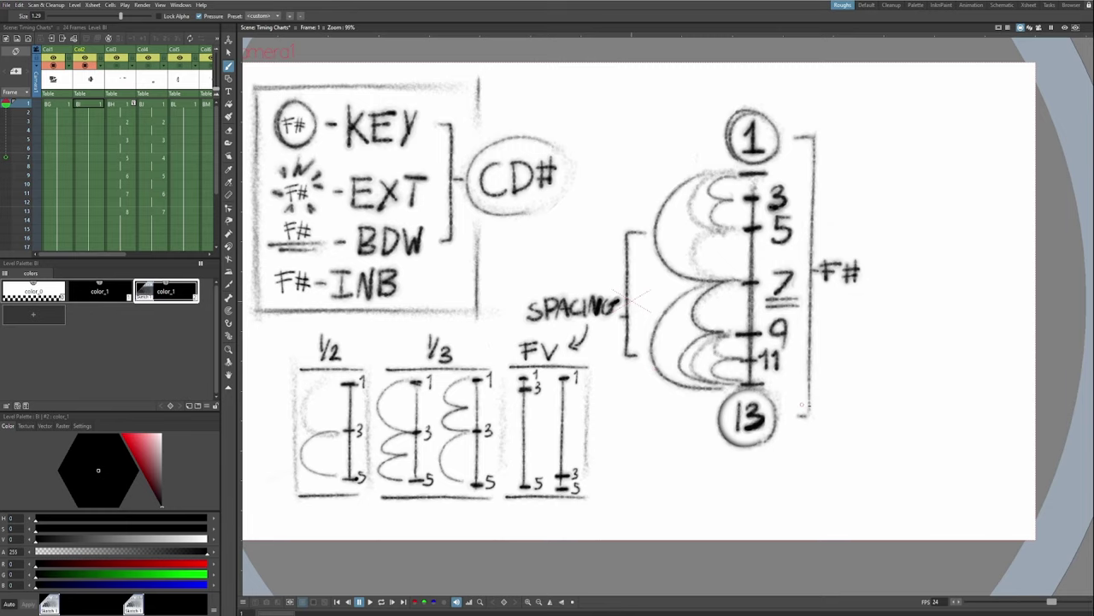
pyautogui.hotkey('ctrl', 'z')
pyautogui.middleClick(821, 450)
# Sketch an upward arrow below the second 1/3 chart and a mark below the FV charts, and undo them.
pyautogui.moveTo(464, 524); pyautogui.dragTo(466, 502)
pyautogui.moveTo(458, 513); pyautogui.dragTo(472, 513)
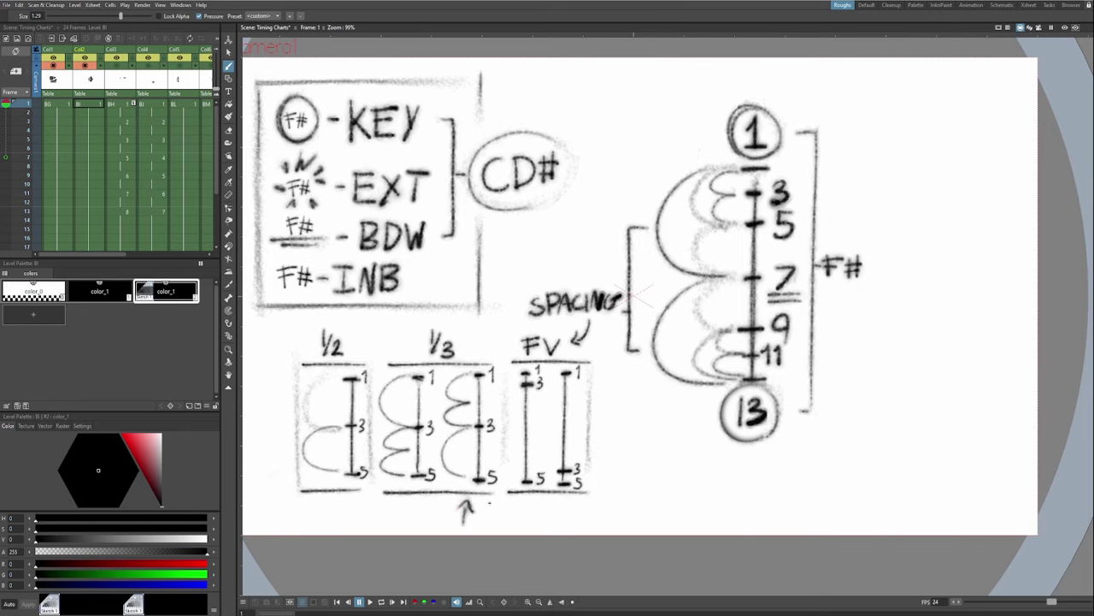
pyautogui.moveTo(547, 518)
pyautogui.mouseDown()
pyautogui.moveTo(551, 499)
pyautogui.moveTo(559, 511)
pyautogui.mouseUp()
pyautogui.middleClick(693, 419)
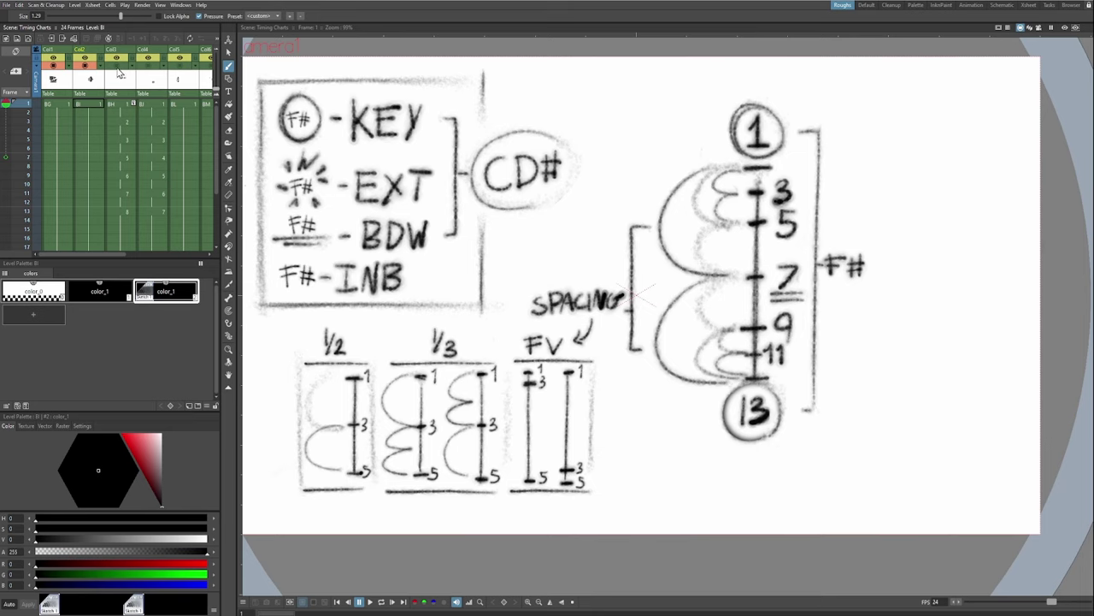
# Show the third column with the ball and moving red dot, and play the animation in a loop.
pyautogui.click(118, 66)
pyautogui.click(381, 602)
pyautogui.moveTo(736, 400); pyautogui.dragTo(762, 414)
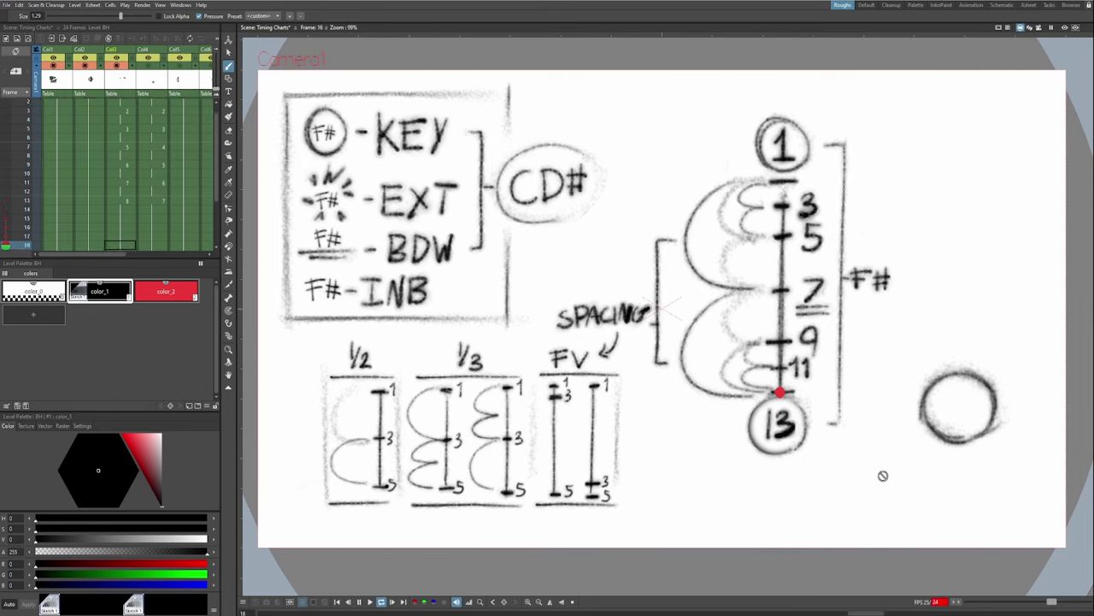
# Stop the looping playback and step forward through the ball's frames, comparing them with the red dot on the large timing chart.
pyautogui.click(381, 602)
pyautogui.moveTo(934, 372); pyautogui.dragTo(934, 376)
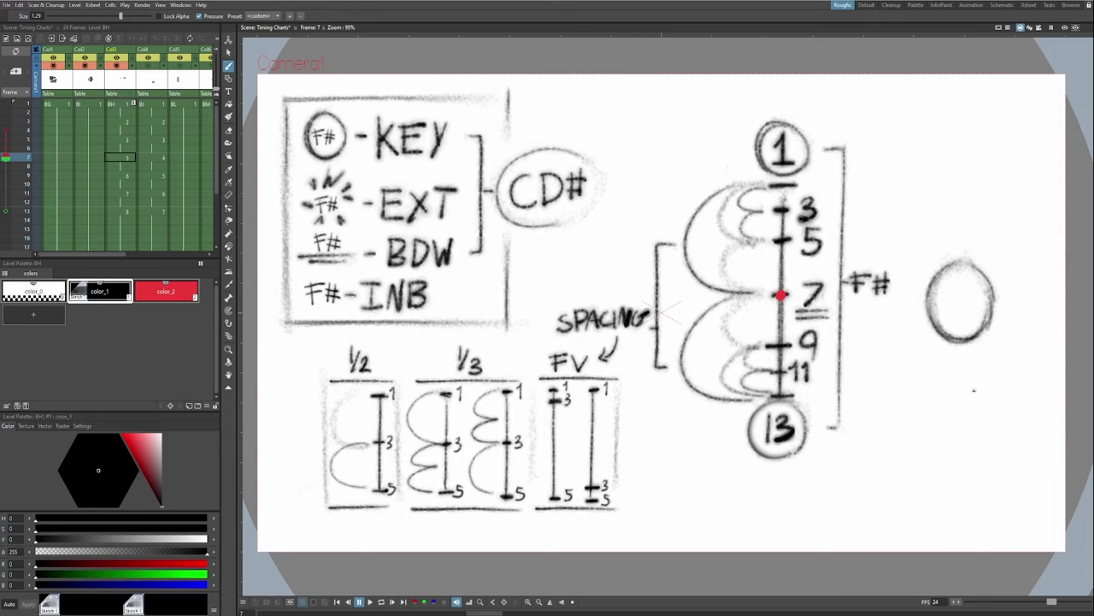
pyautogui.press('Down')
pyautogui.press('Down')
pyautogui.press('Down')
pyautogui.press('Down')
pyautogui.press('Down')
pyautogui.press('Down')
pyautogui.press('Down')
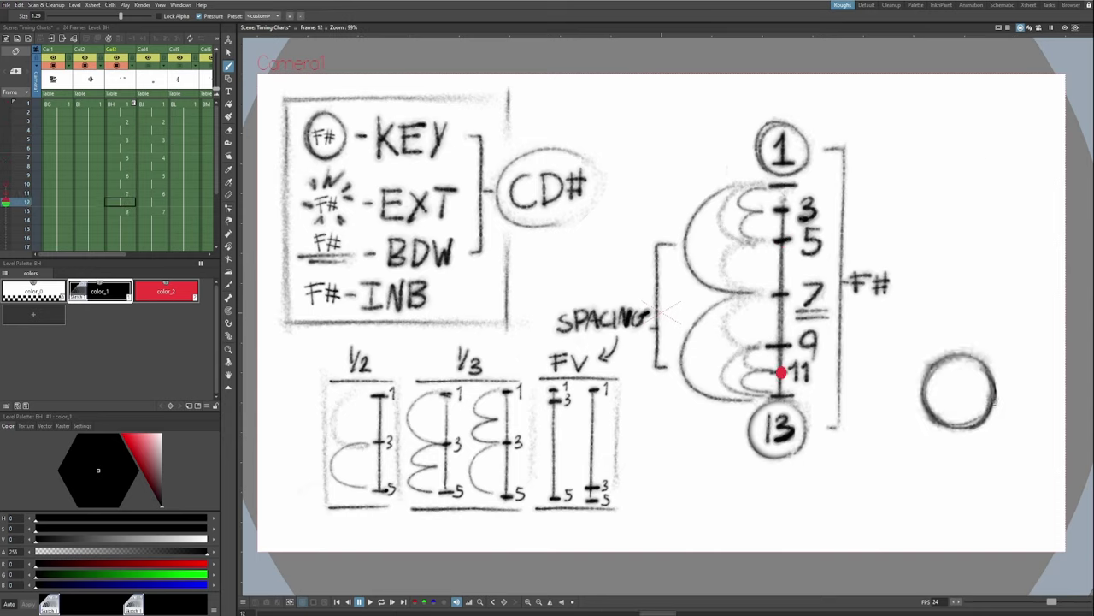
pyautogui.middleClick(975, 428)
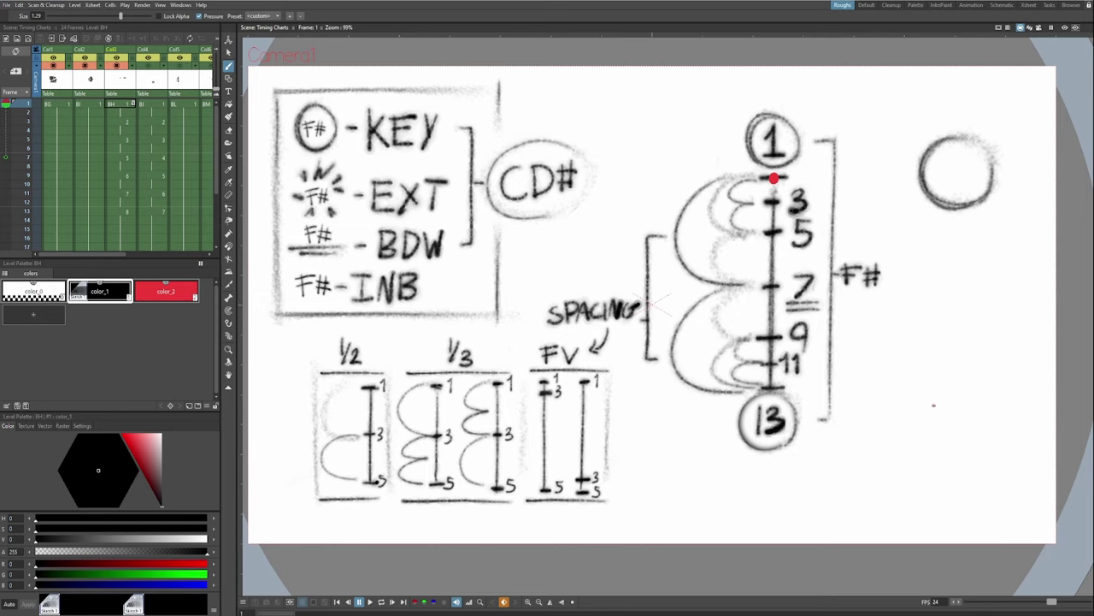
pyautogui.middleClick(852, 420)
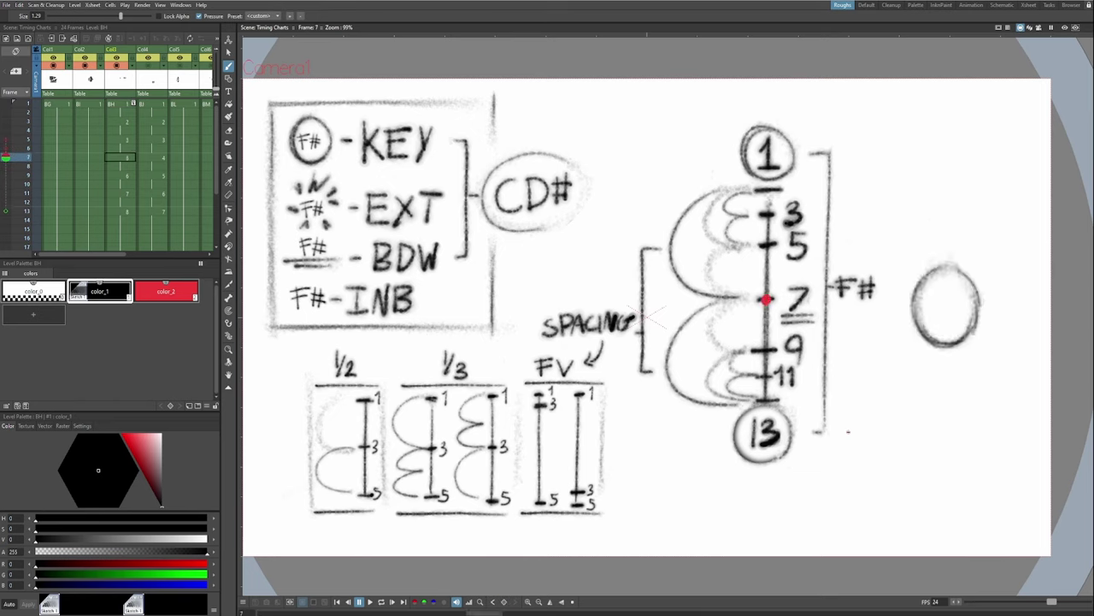
# Step backward through the ball's frames to examine its spacing between the key drawings 1 and 13.
pyautogui.press('Up')
pyautogui.press('Up')
pyautogui.press('Up')
pyautogui.press('Up')
pyautogui.press('Up')
pyautogui.press('Up')
pyautogui.press('Up')
pyautogui.press('Up')
pyautogui.press('Up')
pyautogui.press('Up')
pyautogui.press('Up')
pyautogui.press('Up')
pyautogui.press('Up')
pyautogui.press('Up')
pyautogui.press('Up')
pyautogui.press('Up')
pyautogui.press('Up')
pyautogui.press('Up')
pyautogui.press('Up')
pyautogui.press('Up')
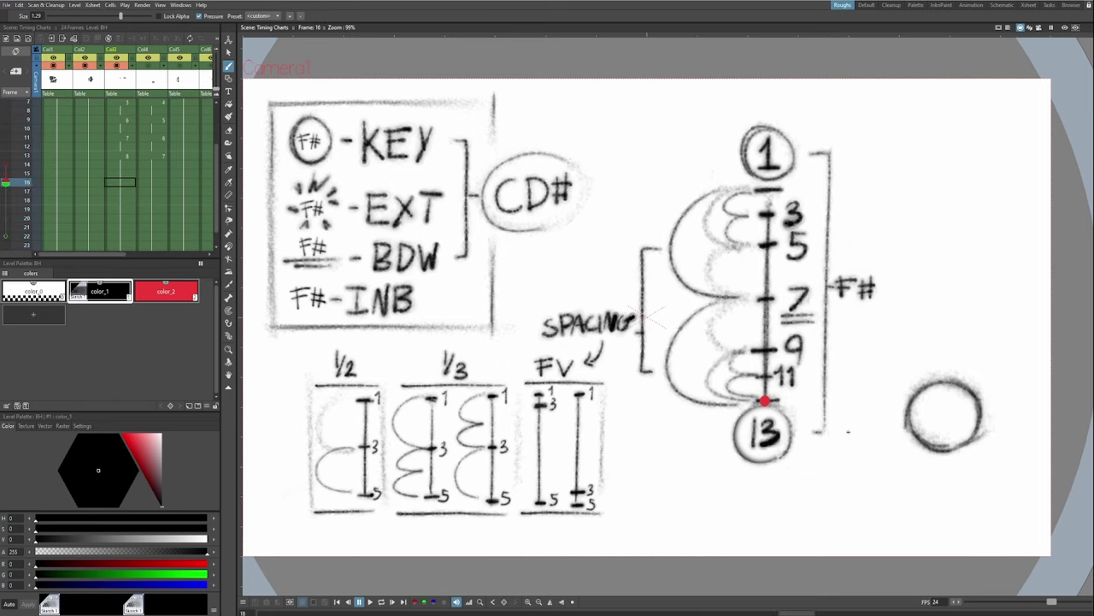
pyautogui.middleClick(813, 502)
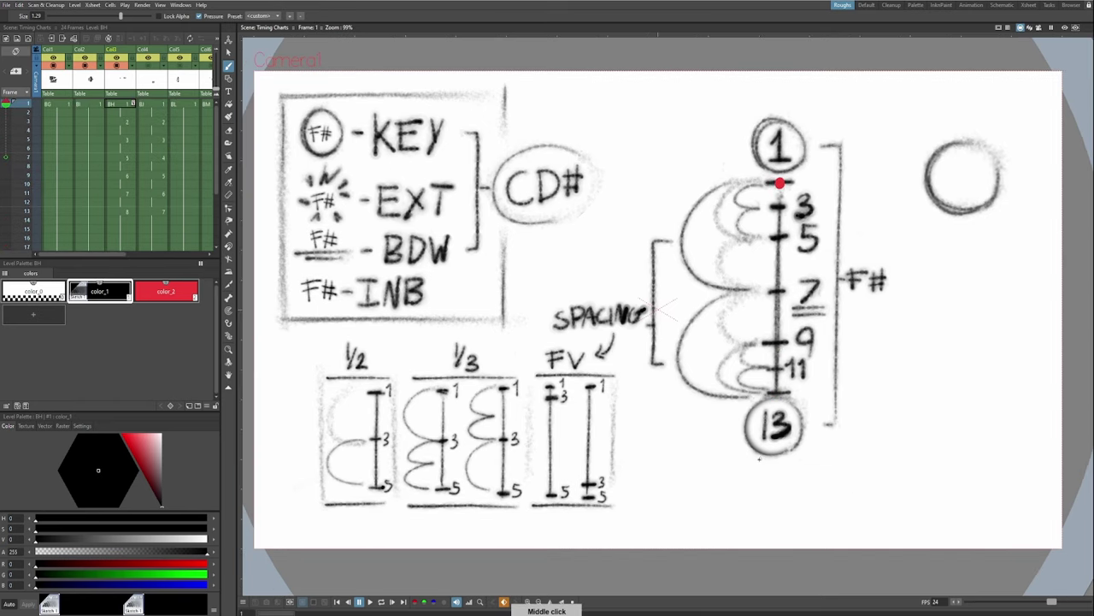
# Show the fourth column with the box drawing and play it in a loop together with the ball.
pyautogui.click(149, 66)
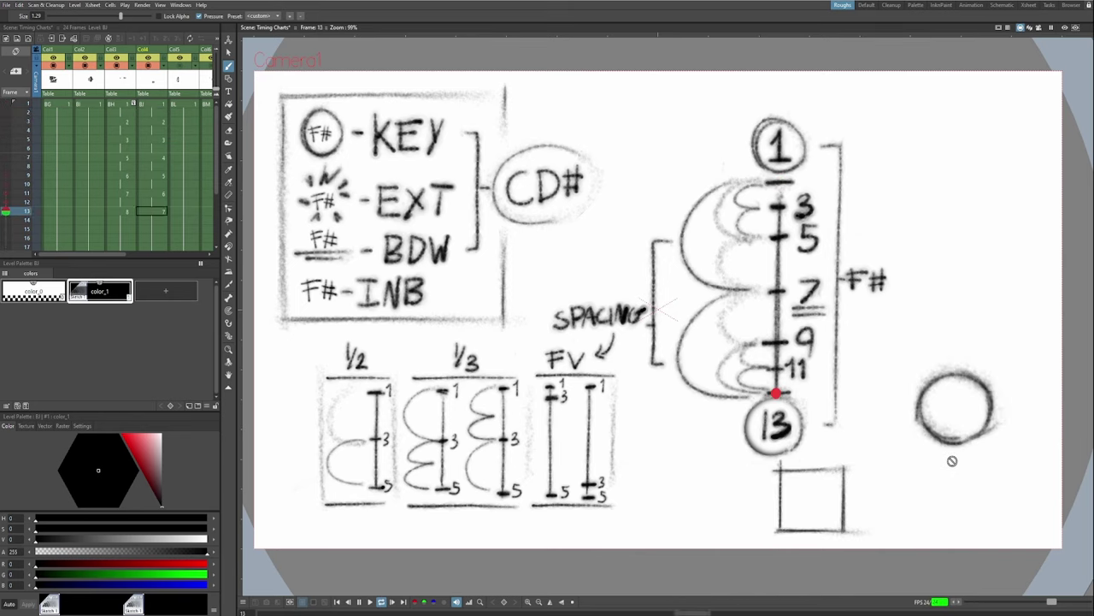
pyautogui.moveTo(952, 460); pyautogui.dragTo(967, 457)
pyautogui.press('l')
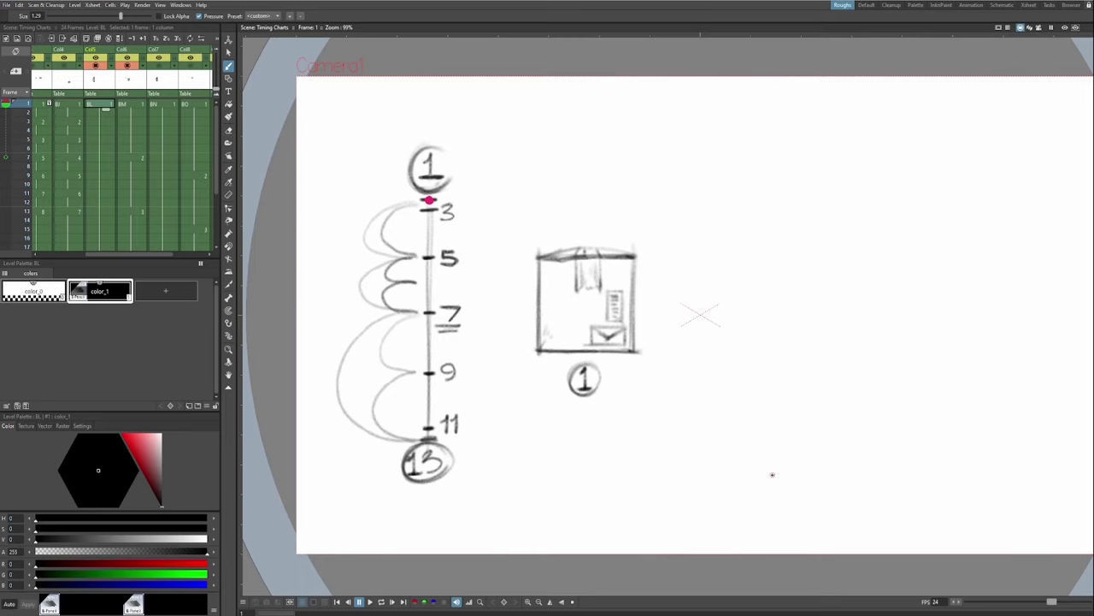
# Step forward through the cardboard box drawings 1, 7 and 13 beside their timing chart.
pyautogui.middleClick(855, 332)
pyautogui.press('Down')
pyautogui.press('Down')
pyautogui.press('Down')
pyautogui.press('Down')
pyautogui.press('Down')
pyautogui.press('Down')
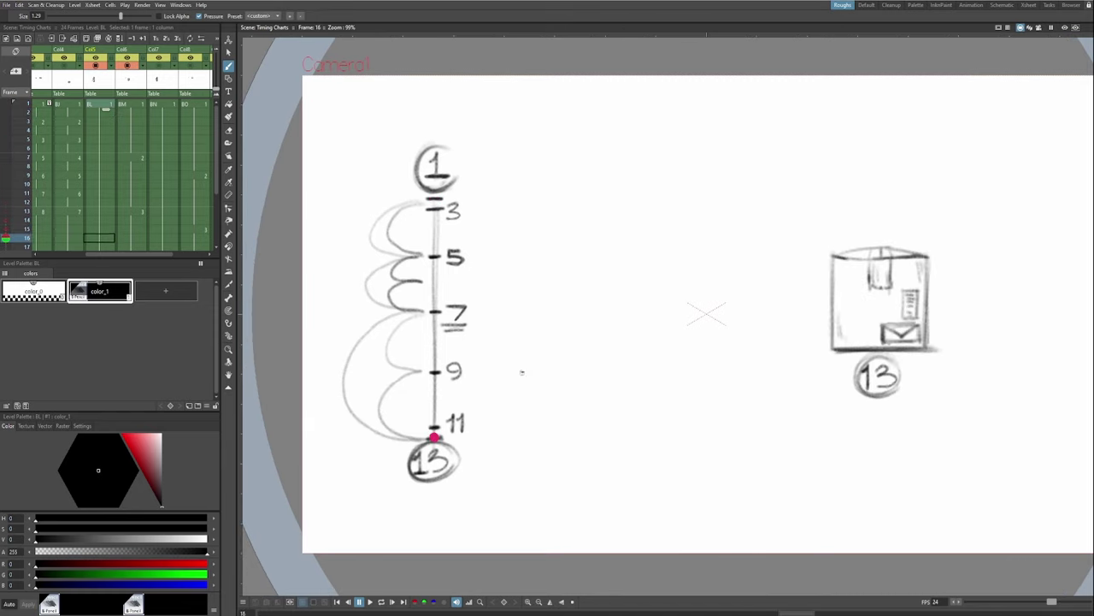
pyautogui.press('Down')
# Step back and forth through the cardboard box frames and return to frame 1, following the pink dot along the chart.
pyautogui.press('Up')
pyautogui.press('Up')
pyautogui.press('Up')
pyautogui.press('Up')
pyautogui.press('Up')
pyautogui.press('Up')
pyautogui.press('Up')
pyautogui.press('Up')
pyautogui.press('Up')
pyautogui.press('Up')
pyautogui.press('Up')
pyautogui.press('Up')
pyautogui.press('Up')
pyautogui.press('Up')
pyautogui.press('Up')
pyautogui.press('Up')
pyautogui.middleClick(846, 356)
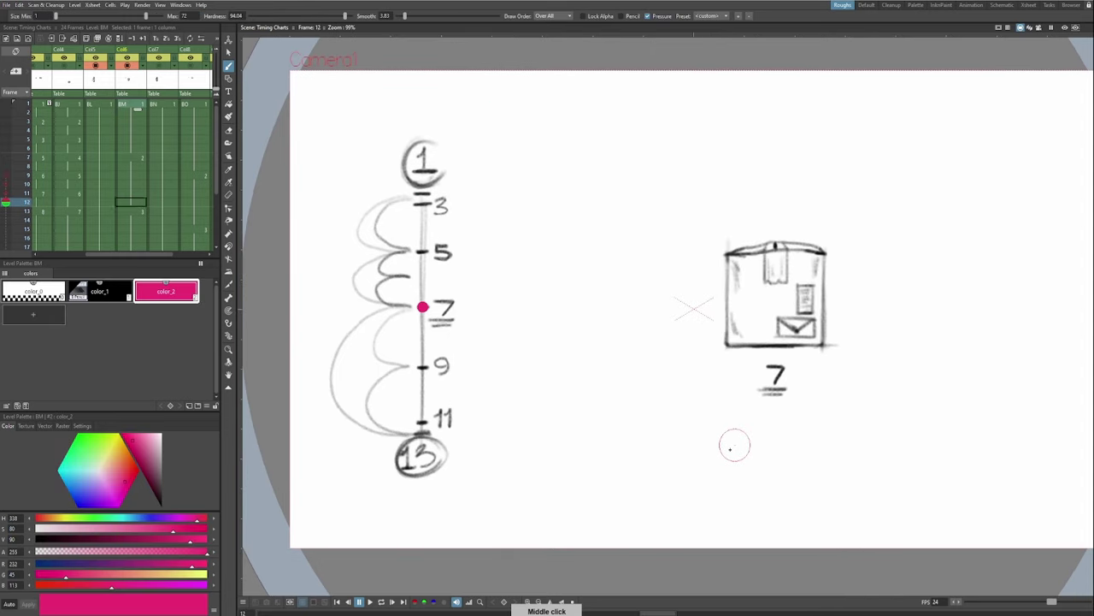
pyautogui.press('Down')
pyautogui.press('Down')
pyautogui.press('Down')
pyautogui.press('Down')
pyautogui.press('Up')
pyautogui.press('Up')
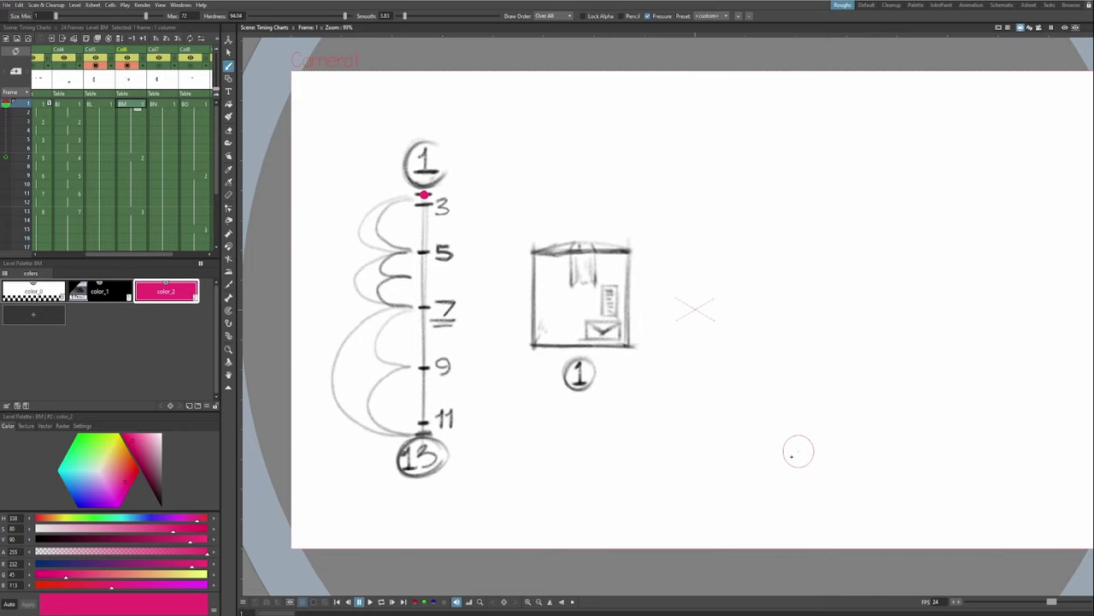
# Switch to black color_1 and step through the box frames once more, ending on frame 1.
pyautogui.press('1')
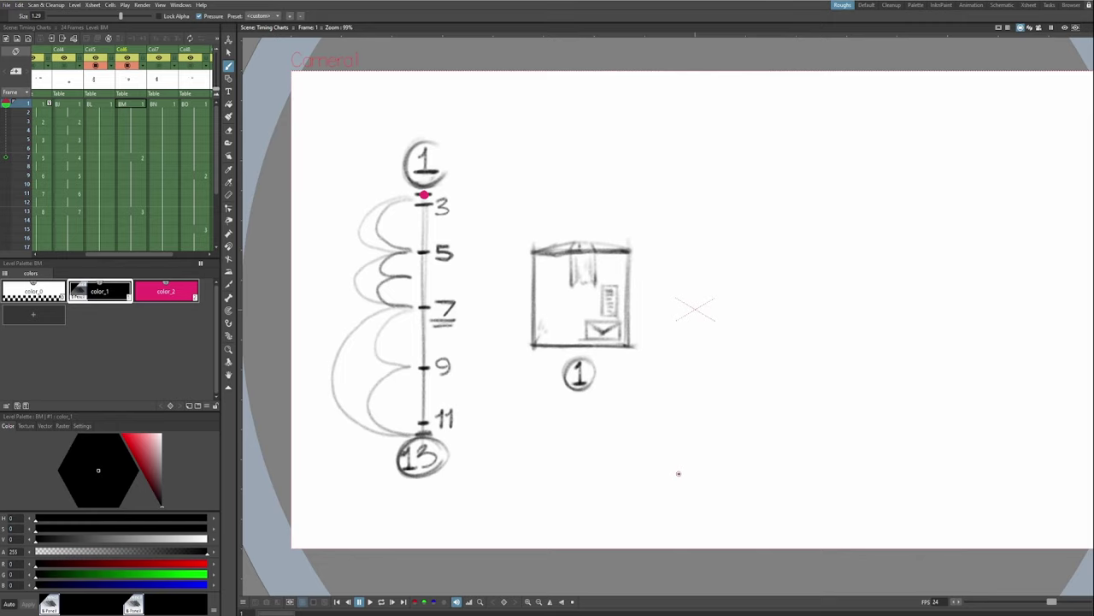
pyautogui.moveTo(785, 408); pyautogui.dragTo(806, 403)
pyautogui.press('Down')
pyautogui.press('Down')
pyautogui.press('Down')
pyautogui.press('Down')
pyautogui.press('Down')
pyautogui.press('Down')
pyautogui.press('Down')
pyautogui.press('Down')
pyautogui.press('Down')
pyautogui.press('Down')
pyautogui.press('Down')
pyautogui.press('Down')
pyautogui.press('Up')
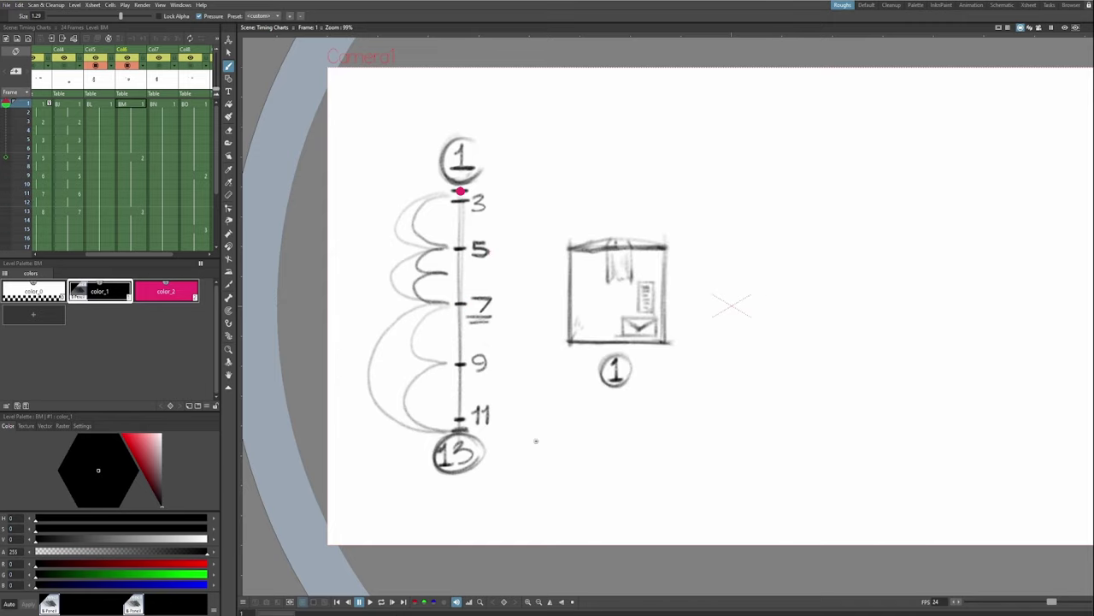
# Trace the box chart's arcs from 1 to 5 and from 5 down to 13, and undo the trace.
pyautogui.moveTo(453, 195)
pyautogui.mouseDown()
pyautogui.moveTo(395, 224)
pyautogui.moveTo(444, 250)
pyautogui.mouseUp()
pyautogui.moveTo(445, 248)
pyautogui.mouseDown()
pyautogui.moveTo(396, 268)
pyautogui.moveTo(442, 302)
pyautogui.moveTo(444, 430)
pyautogui.mouseUp()
pyautogui.hotkey('ctrl', 'z')
# Step forward from frame 1 toward the breakdown at 7 and back again to examine the timing.
pyautogui.press('.')
pyautogui.press('.')
pyautogui.press('.')
pyautogui.press('.')
pyautogui.press('.')
pyautogui.press('.')
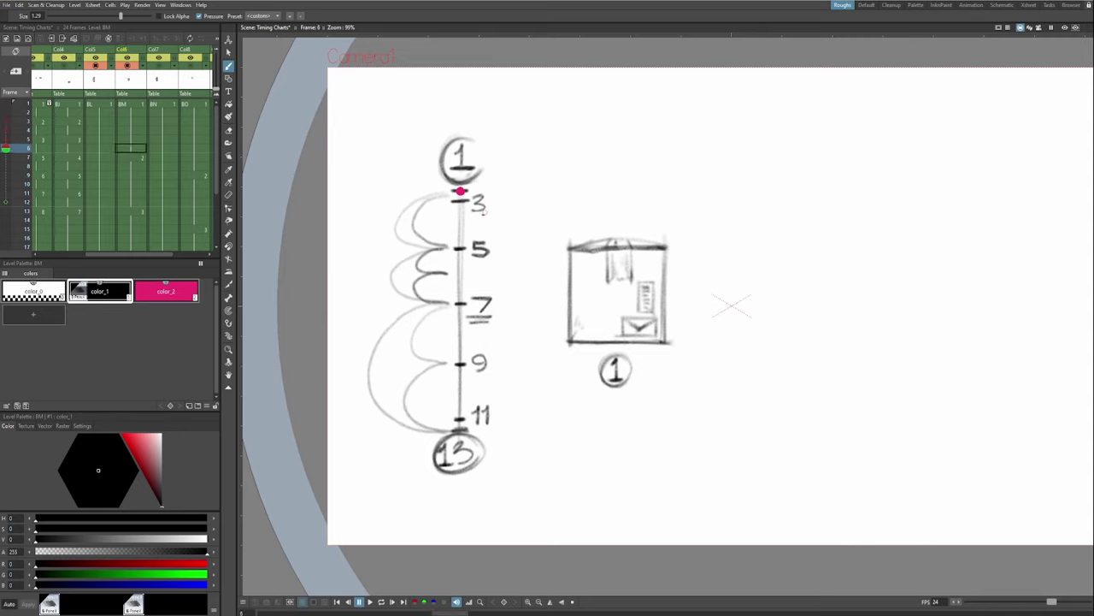
pyautogui.press(',')
pyautogui.press(',')
pyautogui.press(',')
pyautogui.press(',')
pyautogui.press(',')
pyautogui.press(',')
# Retrace the box chart's outer arcs from 1 to 5, 5 to 7 and 7 to 13, and undo the strokes.
pyautogui.moveTo(462, 186)
pyautogui.mouseDown()
pyautogui.moveTo(435, 191)
pyautogui.moveTo(443, 249)
pyautogui.mouseUp()
pyautogui.moveTo(445, 251)
pyautogui.mouseDown()
pyautogui.moveTo(399, 274)
pyautogui.moveTo(442, 306)
pyautogui.mouseUp()
pyautogui.moveTo(443, 306)
pyautogui.mouseDown()
pyautogui.moveTo(370, 392)
pyautogui.moveTo(450, 432)
pyautogui.mouseUp()
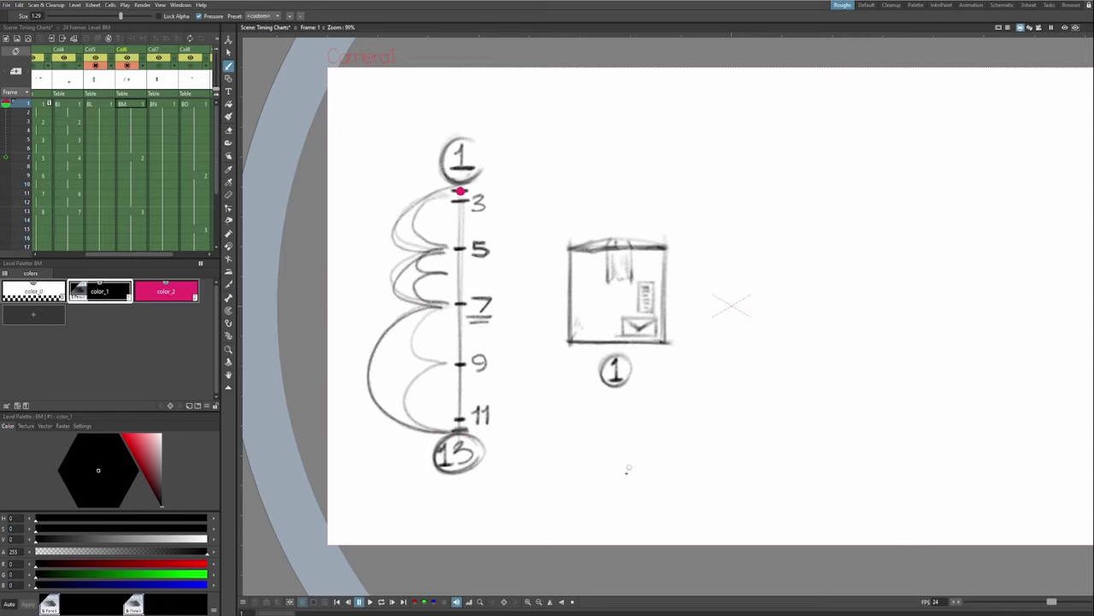
pyautogui.hotkey('ctrl', 'z')
pyautogui.moveTo(431, 191)
pyautogui.mouseDown()
pyautogui.moveTo(369, 342)
pyautogui.moveTo(446, 427)
pyautogui.mouseUp()
pyautogui.hotkey('ctrl', 'z')
pyautogui.hotkey('ctrl', 'z')
pyautogui.hotkey('ctrl', 'z')
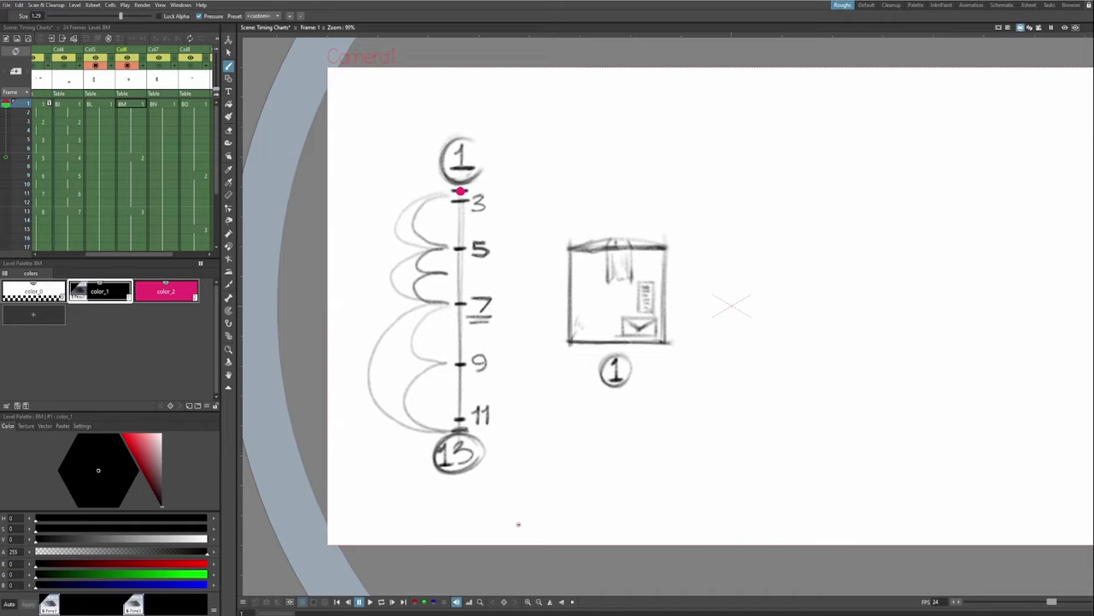
# Turn on onion skin, compare the spacing of box drawings 1, 7 and 13, and turn onion skin off again.
pyautogui.middleClick(622, 389)
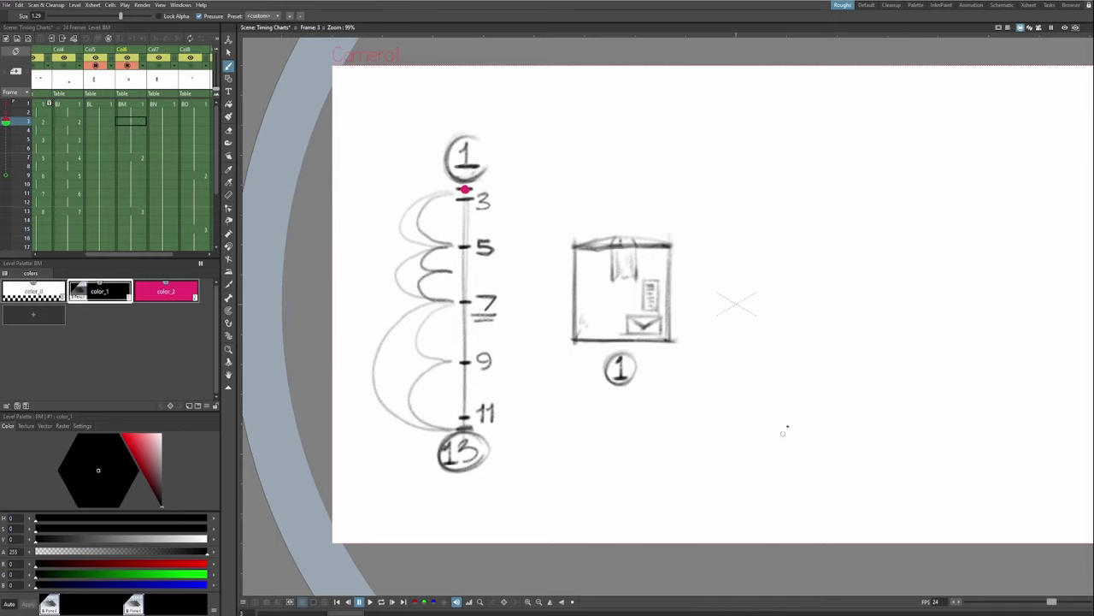
pyautogui.rightClick(742, 396)
pyautogui.click(790, 451)
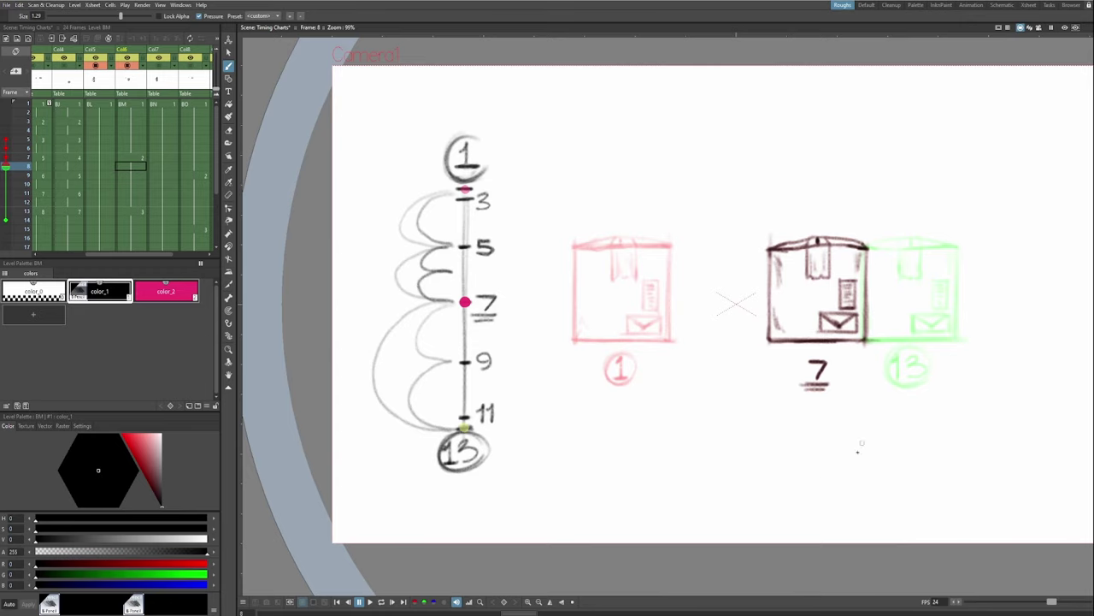
pyautogui.middleClick(816, 479)
pyautogui.press('Up')
pyautogui.press('Up')
pyautogui.press('Up')
pyautogui.press('Up')
pyautogui.press('Up')
pyautogui.press('Up')
pyautogui.press('Up')
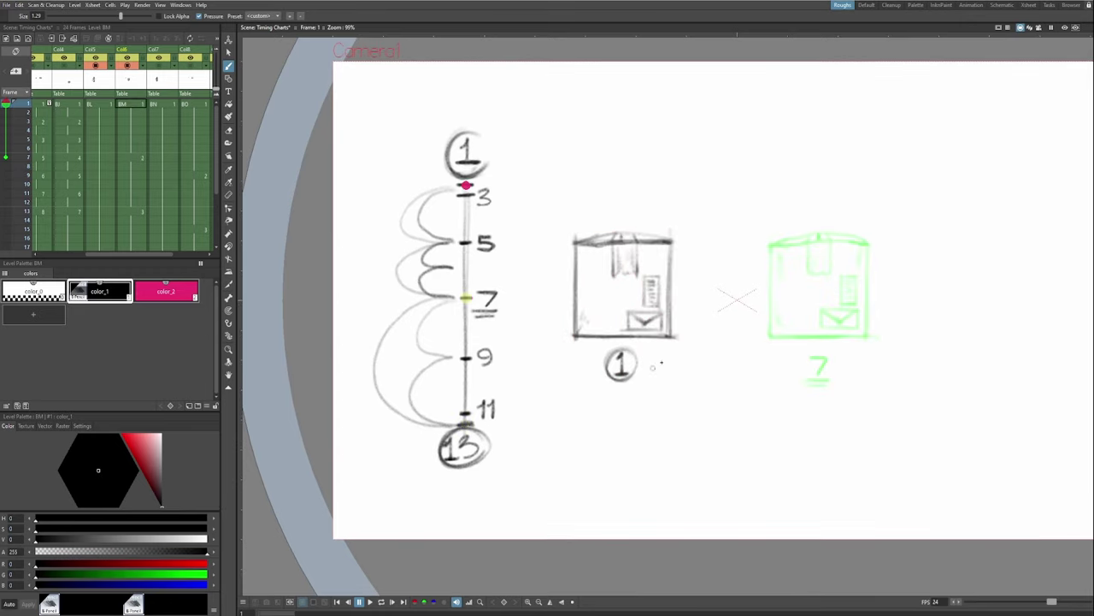
pyautogui.rightClick(735, 369)
pyautogui.click(801, 442)
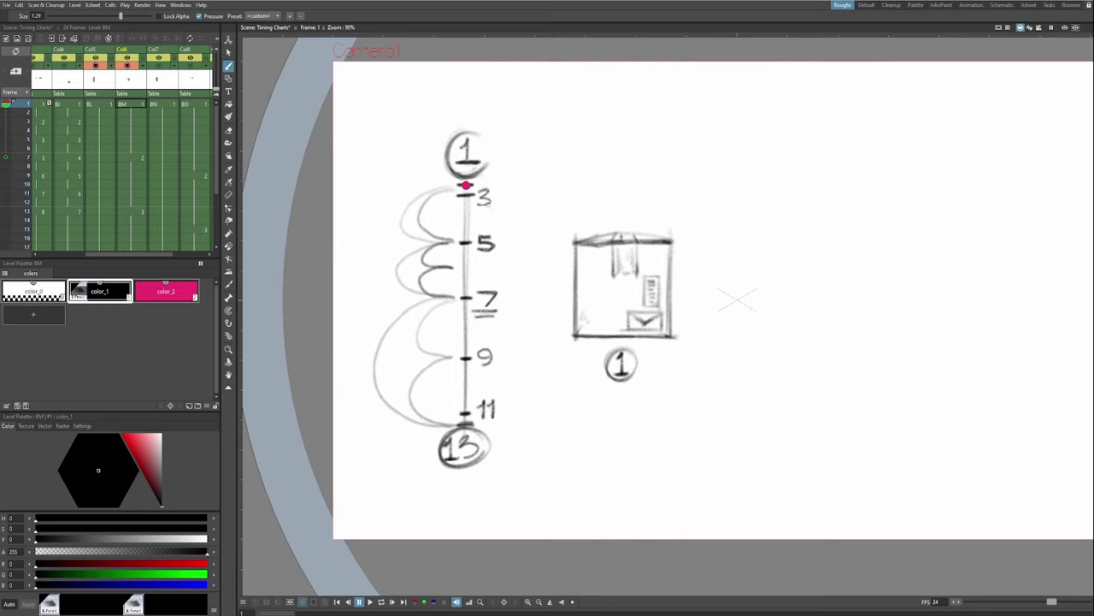
# Step forward from frame 1 and back again to review the box movement without onion skin.
pyautogui.press('Down')
pyautogui.press('Down')
pyautogui.press('Down')
pyautogui.press('Down')
pyautogui.press('Down')
pyautogui.press('Down')
pyautogui.press('Down')
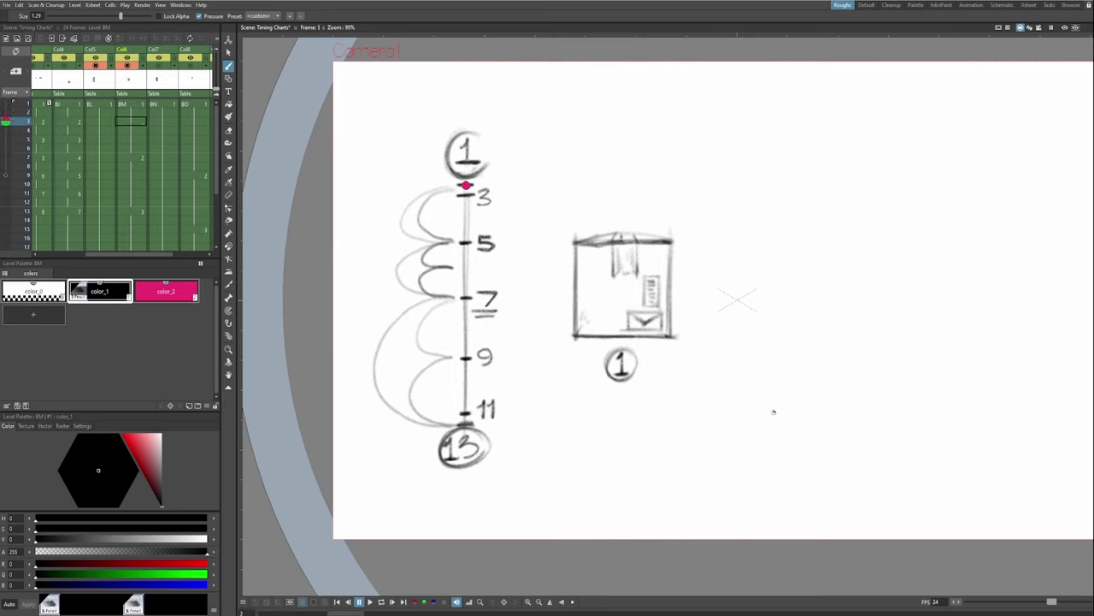
pyautogui.press('Up')
pyautogui.press('Up')
pyautogui.press('Up')
pyautogui.press('Up')
pyautogui.press('Up')
pyautogui.press('Up')
pyautogui.press('Up')
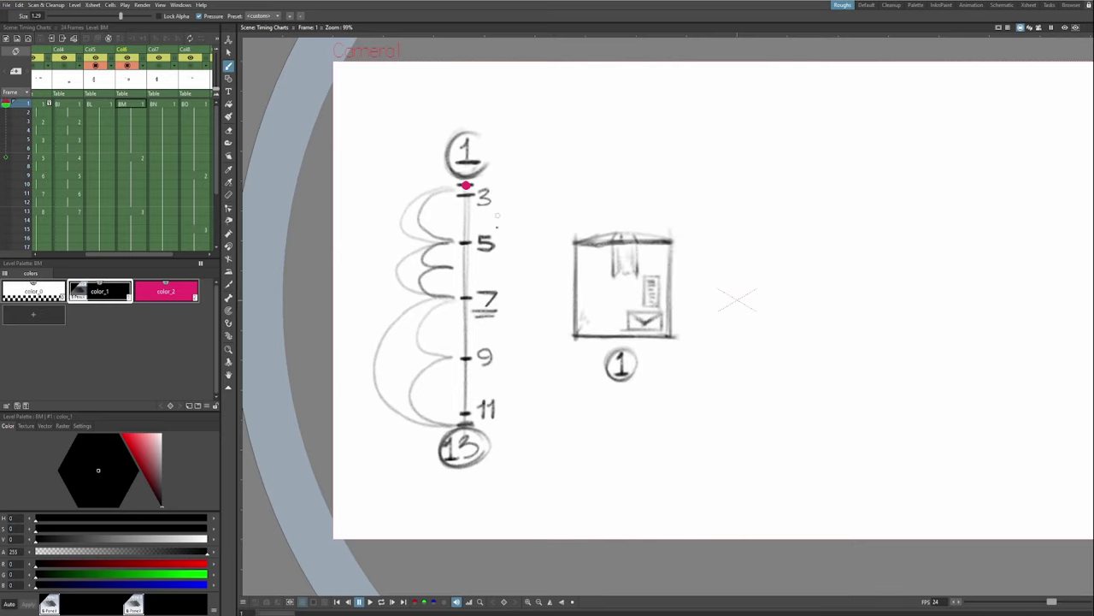
pyautogui.moveTo(593, 327); pyautogui.dragTo(611, 328)
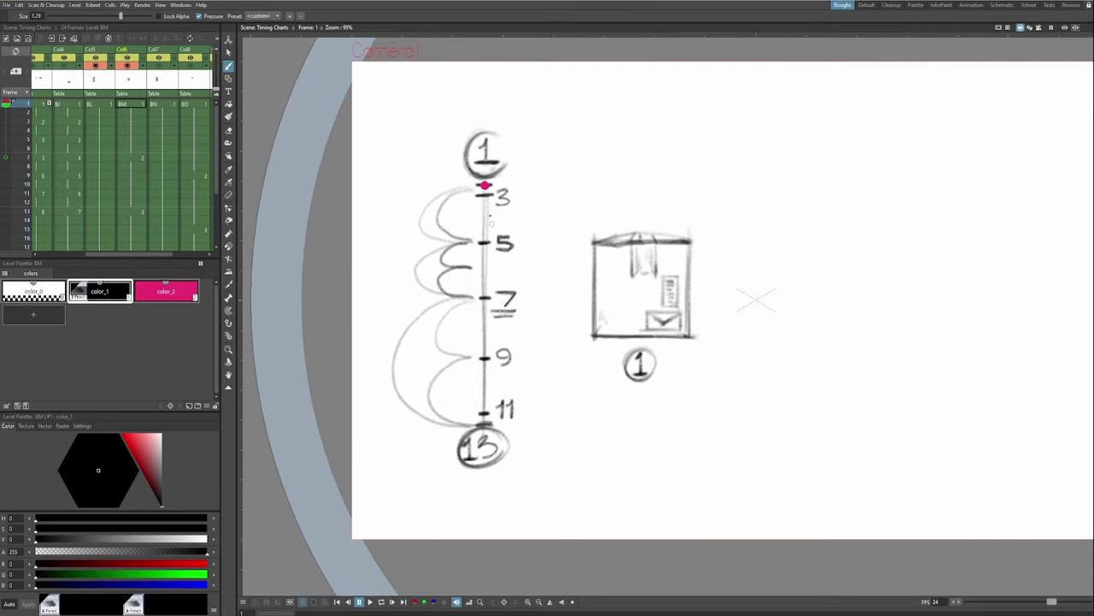
# Retrace the box chart's arcs between 1 and 7, including the inner arc from 1 to 5, and undo each trace.
pyautogui.moveTo(482, 190)
pyautogui.mouseDown()
pyautogui.moveTo(435, 224)
pyautogui.moveTo(481, 243)
pyautogui.moveTo(452, 252)
pyautogui.moveTo(474, 271)
pyautogui.moveTo(472, 298)
pyautogui.mouseUp()
pyautogui.hotkey('ctrl', 'z')
pyautogui.middleClick(533, 266)
pyautogui.moveTo(489, 195)
pyautogui.mouseDown()
pyautogui.moveTo(483, 249)
pyautogui.moveTo(446, 284)
pyautogui.moveTo(471, 303)
pyautogui.mouseUp()
pyautogui.hotkey('ctrl', 'z')
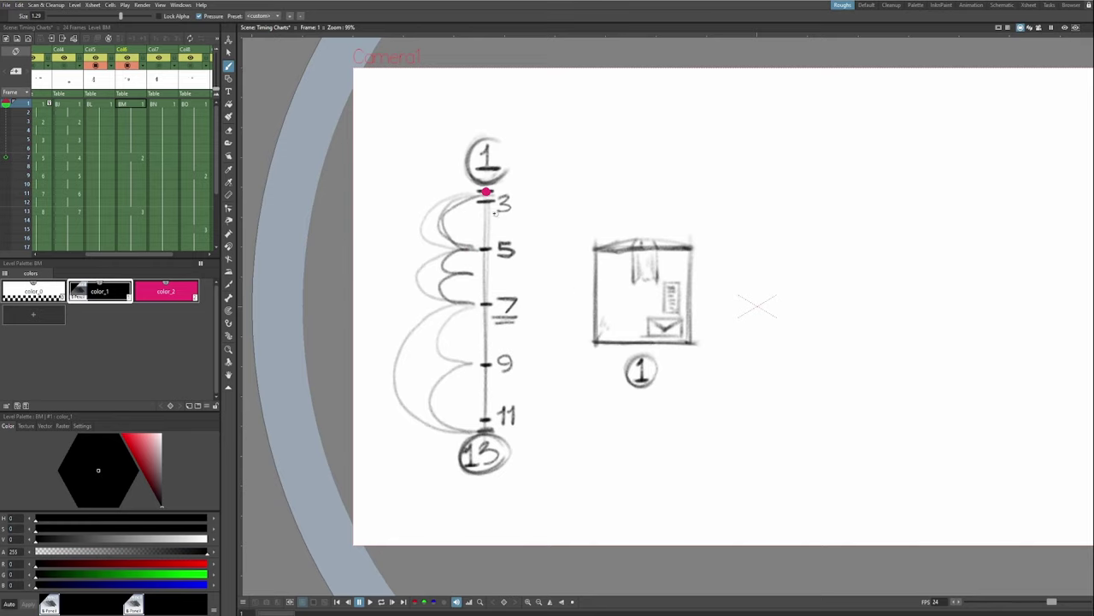
pyautogui.hotkey('ctrl', 'z')
pyautogui.middleClick(515, 231)
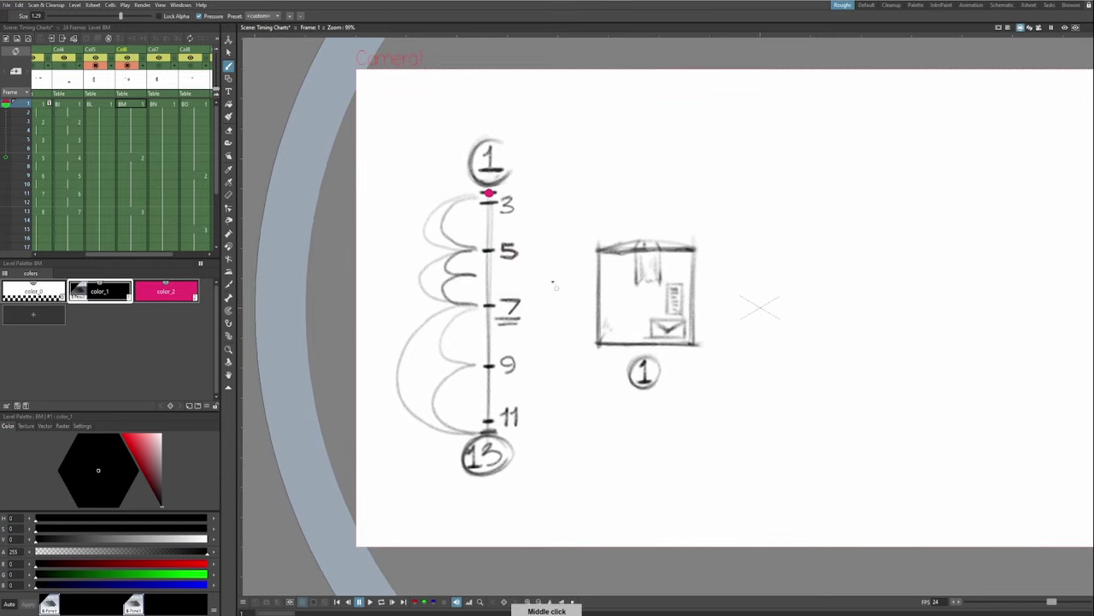
pyautogui.moveTo(481, 198)
pyautogui.mouseDown()
pyautogui.moveTo(453, 235)
pyautogui.moveTo(478, 249)
pyautogui.mouseUp()
pyautogui.hotkey('ctrl', 'z')
pyautogui.middleClick(610, 353)
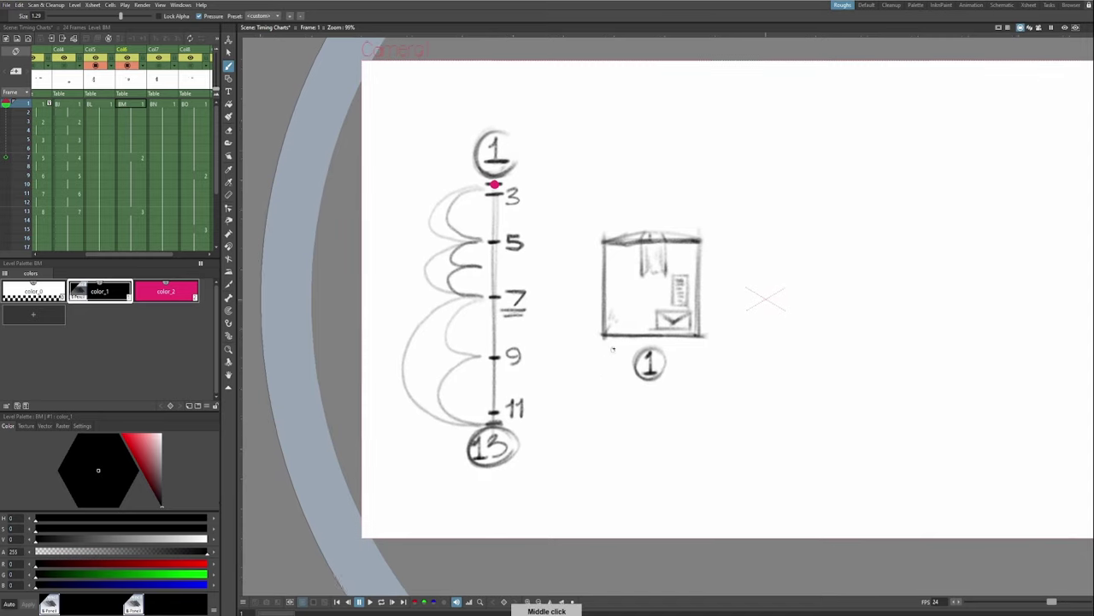
# Step forward through the frames to examine the box's move from key 1 to breakdown 7.
pyautogui.middleClick(557, 327)
pyautogui.press('Down')
pyautogui.press('Down')
pyautogui.press('Down')
pyautogui.press('Down')
pyautogui.press('Down')
pyautogui.press('Down')
pyautogui.press('Down')
pyautogui.press('Down')
pyautogui.press('Down')
pyautogui.press('Down')
pyautogui.press('Down')
pyautogui.press('Down')
pyautogui.press('Down')
pyautogui.press('Down')
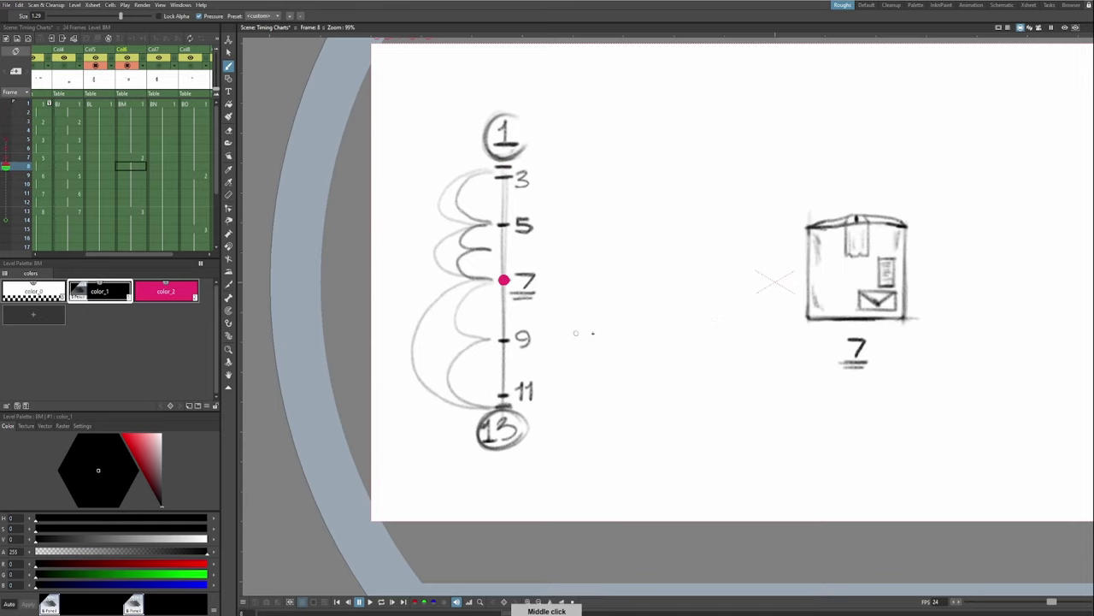
# Step back through the frames to breakdown 7 to review the box's movement.
pyautogui.press('Up')
pyautogui.press('Up')
pyautogui.press('Up')
pyautogui.press('Up')
pyautogui.press('Up')
pyautogui.press('Up')
pyautogui.press('Up')
pyautogui.press('Up')
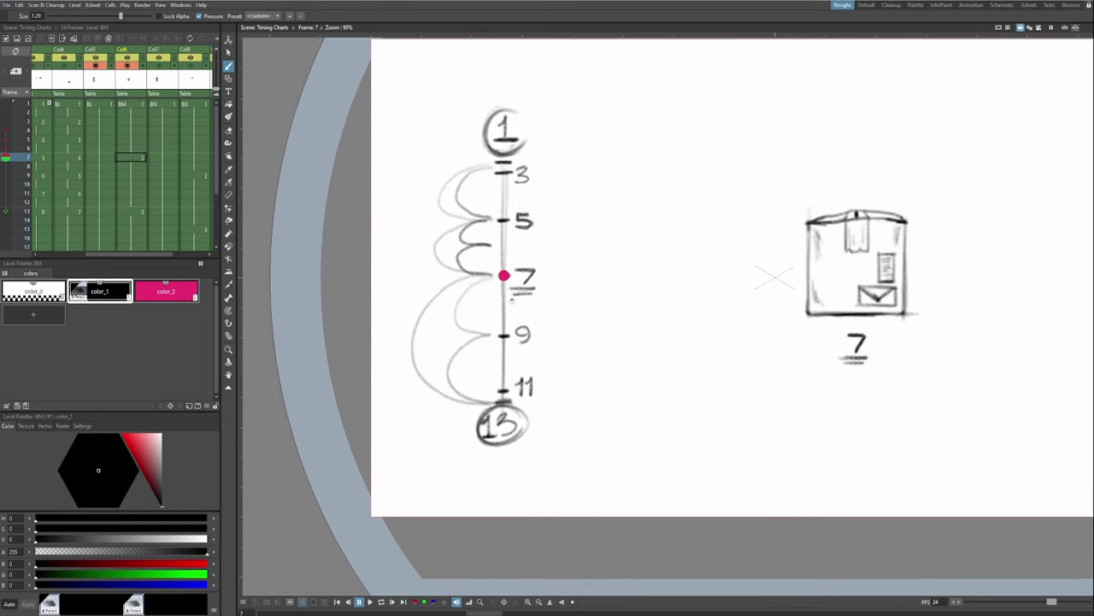
# Retrace the box chart's arcs from breakdown 7 through 9 to key 13 and undo the traces.
pyautogui.moveTo(497, 280)
pyautogui.mouseDown()
pyautogui.moveTo(453, 311)
pyautogui.moveTo(498, 336)
pyautogui.moveTo(445, 366)
pyautogui.moveTo(494, 402)
pyautogui.mouseUp()
pyautogui.hotkey('ctrl', 'z')
pyautogui.hotkey('ctrl', 'z')
pyautogui.moveTo(497, 275)
pyautogui.mouseDown()
pyautogui.moveTo(450, 297)
pyautogui.moveTo(498, 336)
pyautogui.moveTo(469, 339)
pyautogui.moveTo(489, 403)
pyautogui.mouseUp()
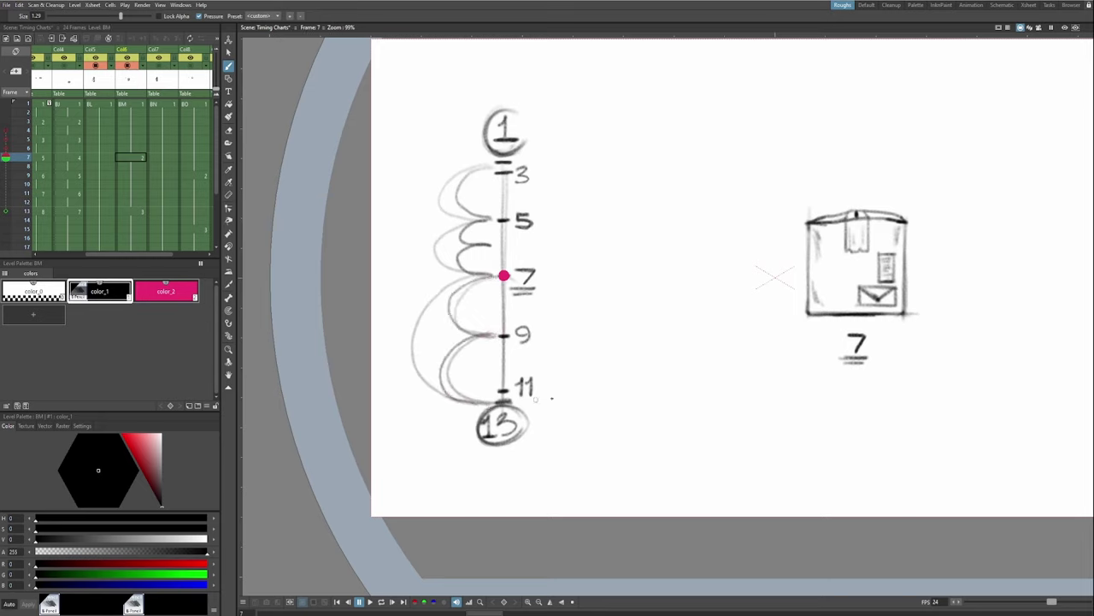
pyautogui.hotkey('ctrl', 'z')
pyautogui.hotkey('ctrl', 'z')
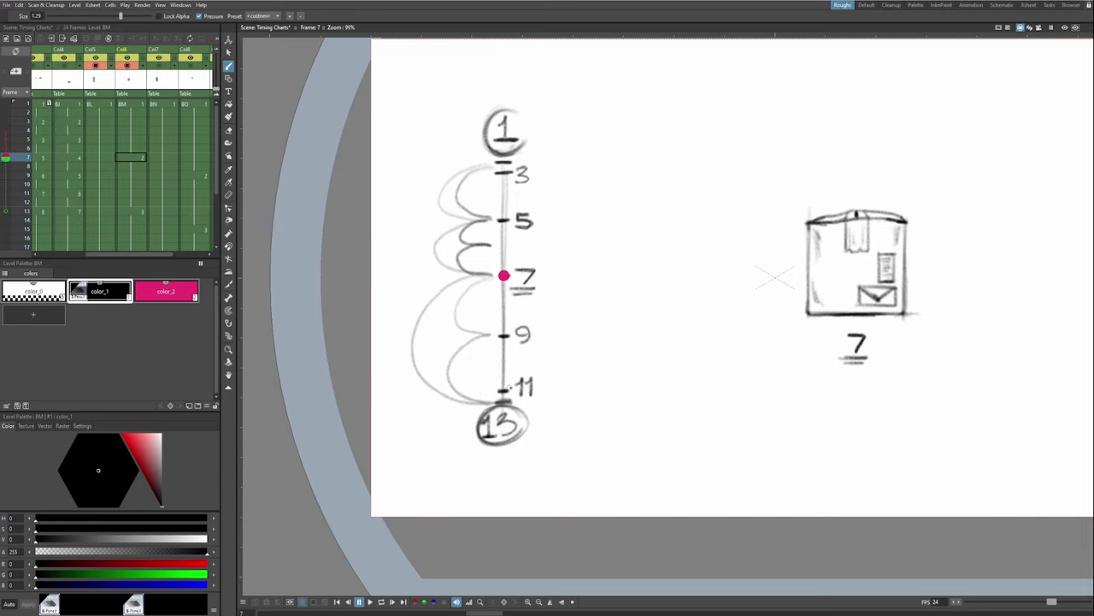
# Trace inner arcs on the box chart from 9 to 11 and from 11 to 13, and undo each trace.
pyautogui.middleClick(561, 330)
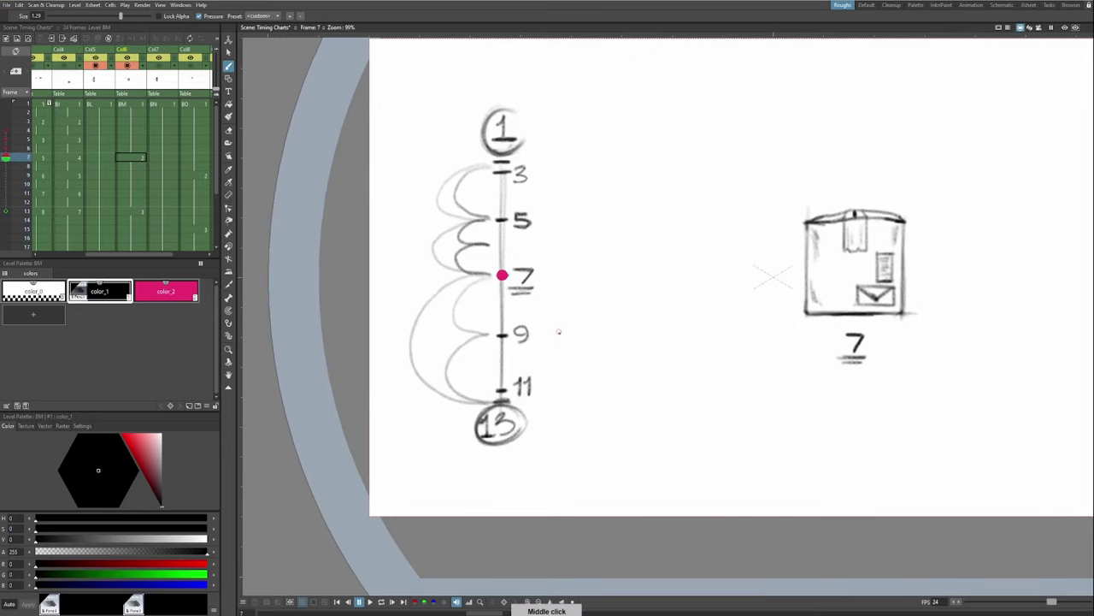
pyautogui.moveTo(559, 330); pyautogui.dragTo(562, 324)
pyautogui.moveTo(497, 338); pyautogui.dragTo(493, 396)
pyautogui.hotkey('ctrl', 'z')
pyautogui.moveTo(497, 329); pyautogui.dragTo(495, 382)
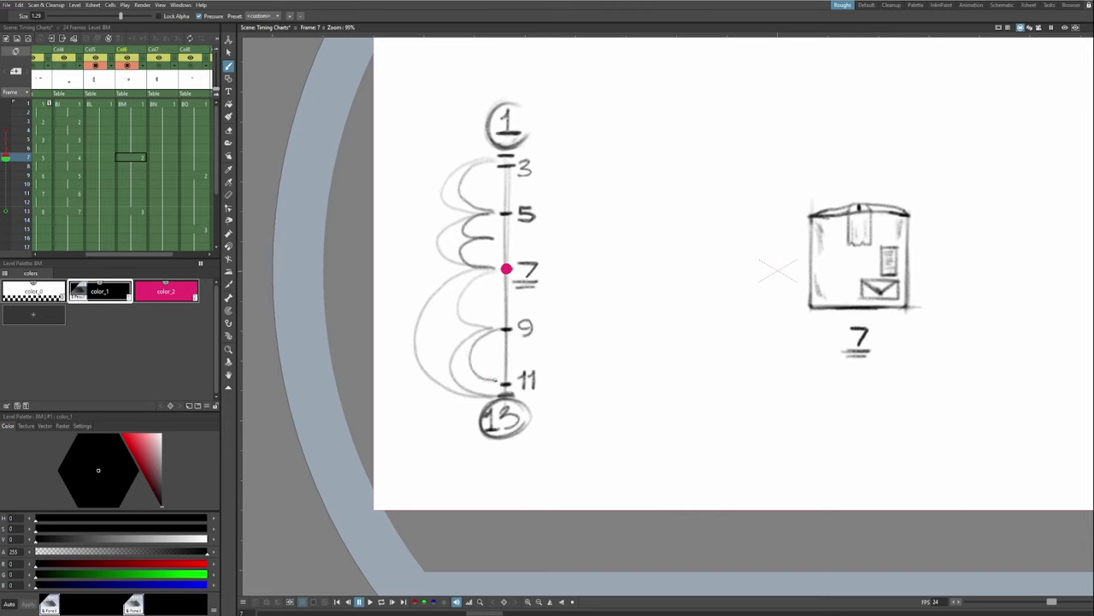
pyautogui.hotkey('ctrl', 'z')
pyautogui.moveTo(499, 329)
pyautogui.mouseDown()
pyautogui.moveTo(475, 348)
pyautogui.moveTo(493, 383)
pyautogui.mouseUp()
pyautogui.hotkey('ctrl', 'z')
pyautogui.moveTo(504, 330)
pyautogui.mouseDown()
pyautogui.moveTo(475, 354)
pyautogui.moveTo(498, 396)
pyautogui.mouseUp()
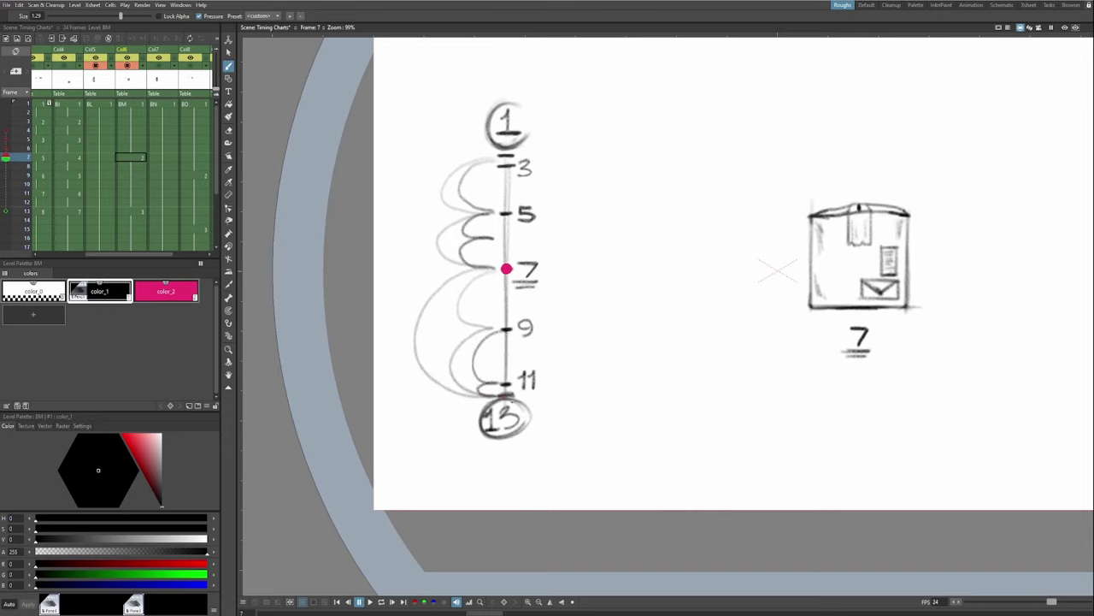
pyautogui.hotkey('ctrl', 'z')
pyautogui.hotkey('ctrl', 'z')
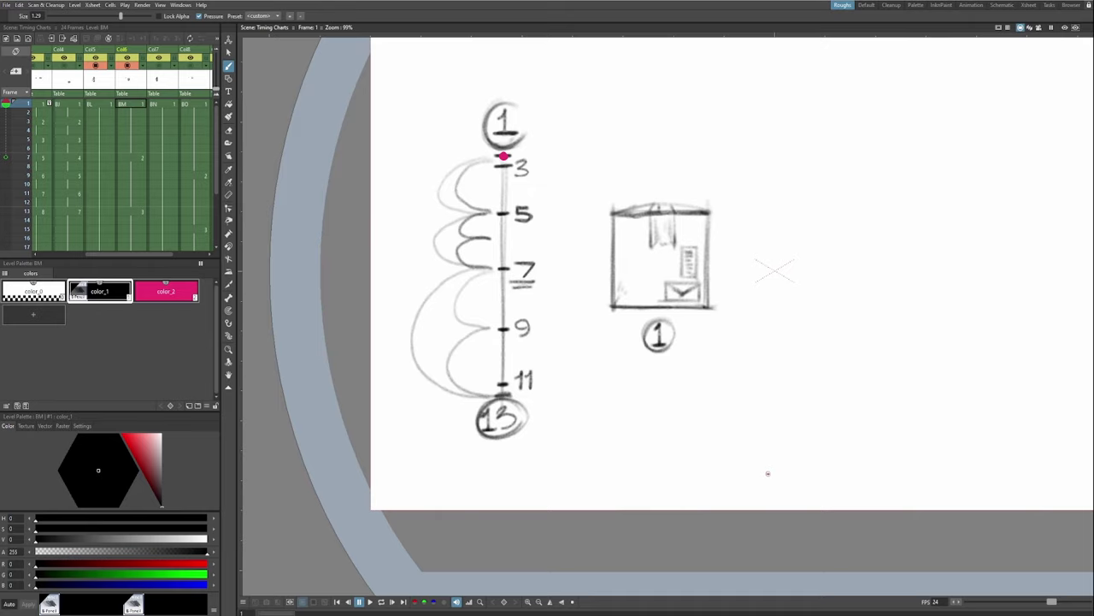
# Step back from frame 11 to frame 1 to compare breakdown box 7 with key box 1.
pyautogui.moveTo(768, 474); pyautogui.dragTo(776, 480)
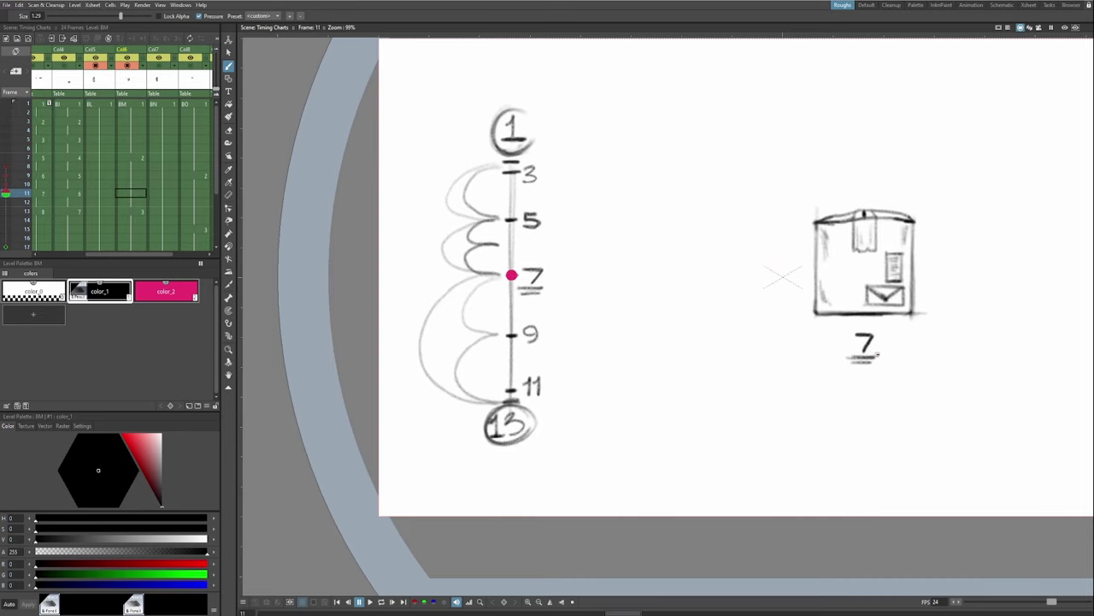
pyautogui.press('Up')
pyautogui.press('Up')
pyautogui.press('Up')
pyautogui.press('Up')
pyautogui.press('Up')
pyautogui.press('Up')
pyautogui.press('Up')
pyautogui.press('Up')
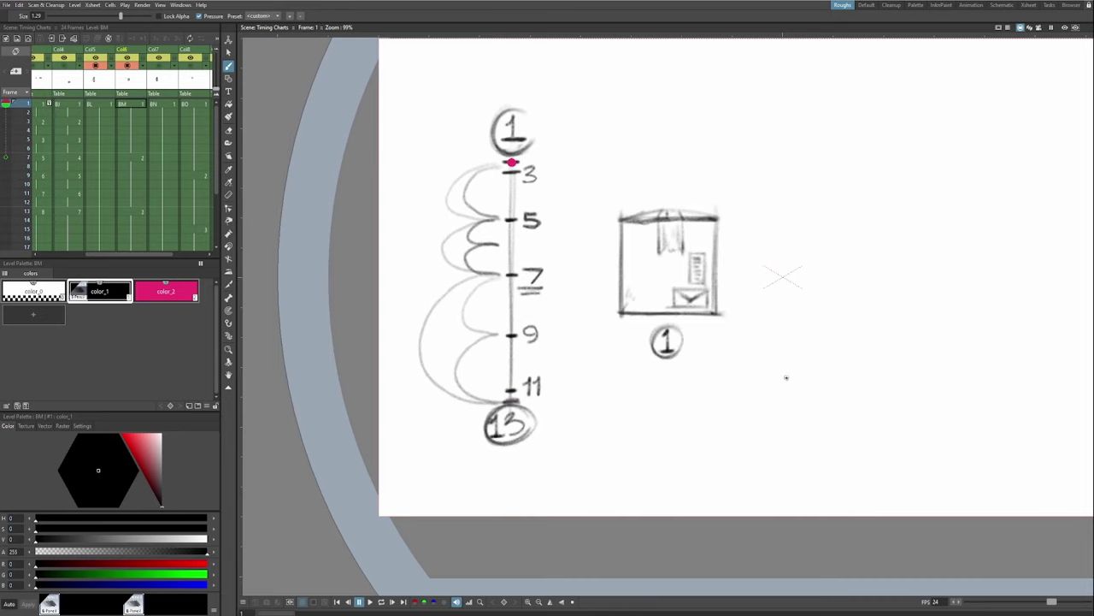
pyautogui.moveTo(790, 377); pyautogui.dragTo(733, 400)
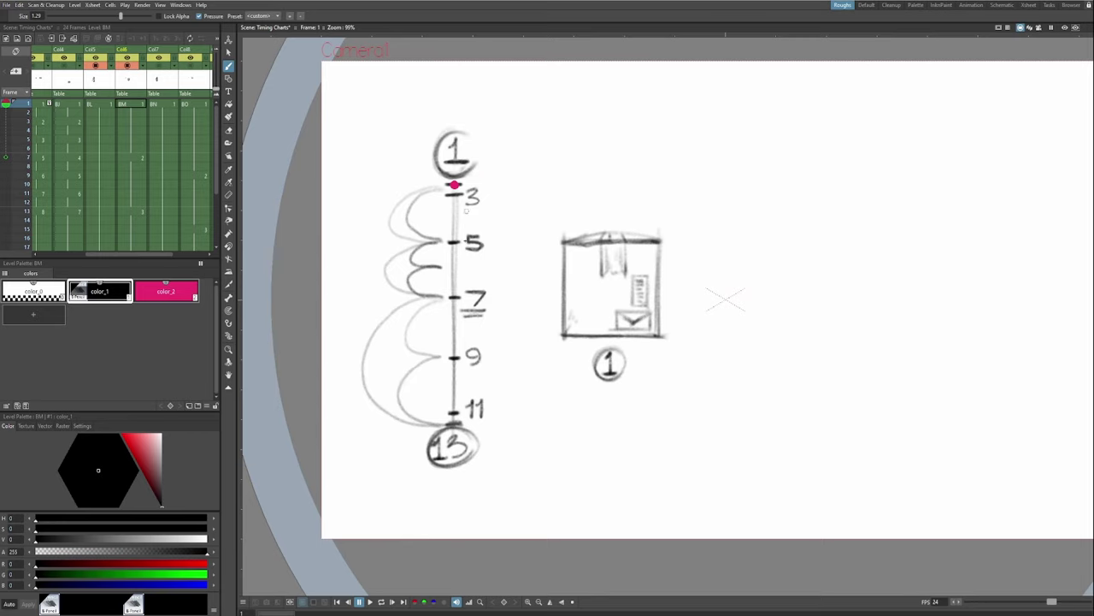
pyautogui.moveTo(565, 328); pyautogui.dragTo(567, 315)
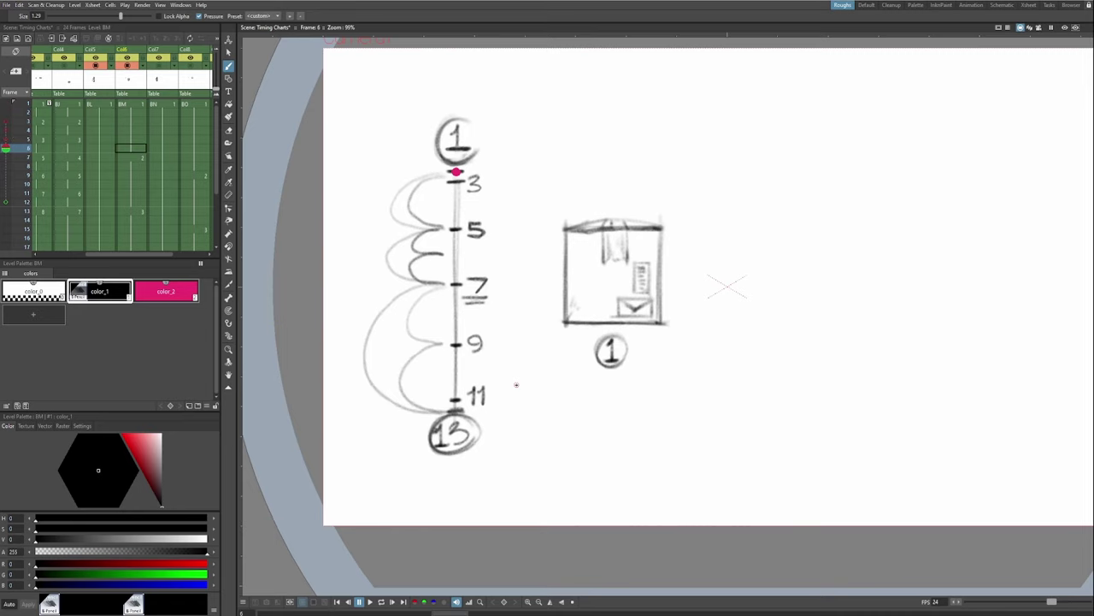
# Step through the frames of the box animation to examine key drawings 1 and 13 and the frames between them.
pyautogui.moveTo(887, 395); pyautogui.dragTo(841, 402)
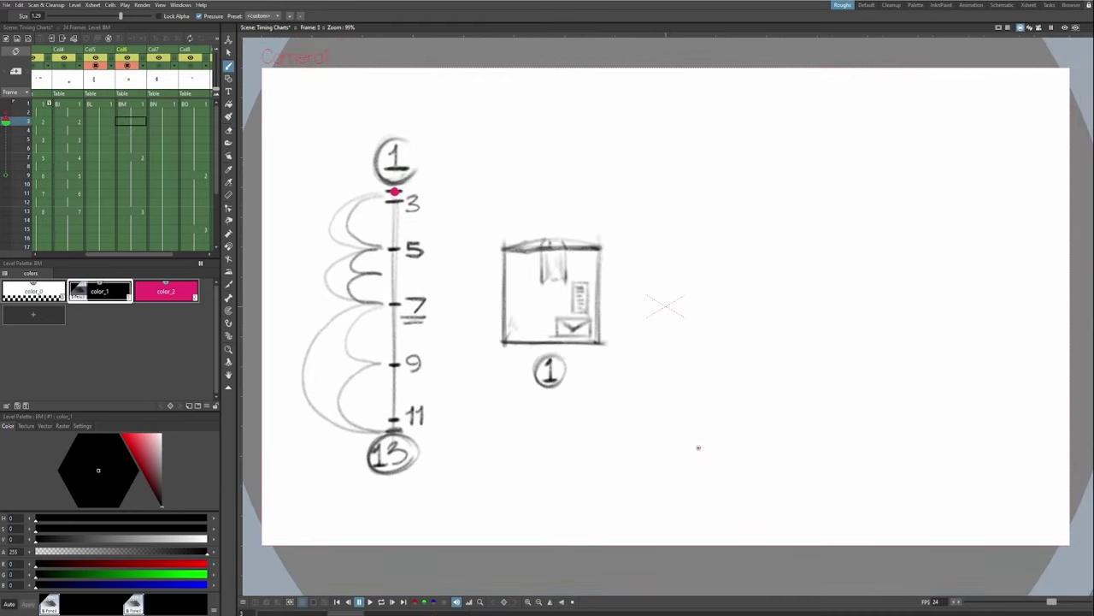
pyautogui.press('Down')
pyautogui.press('Down')
pyautogui.press('Down')
pyautogui.press('Down')
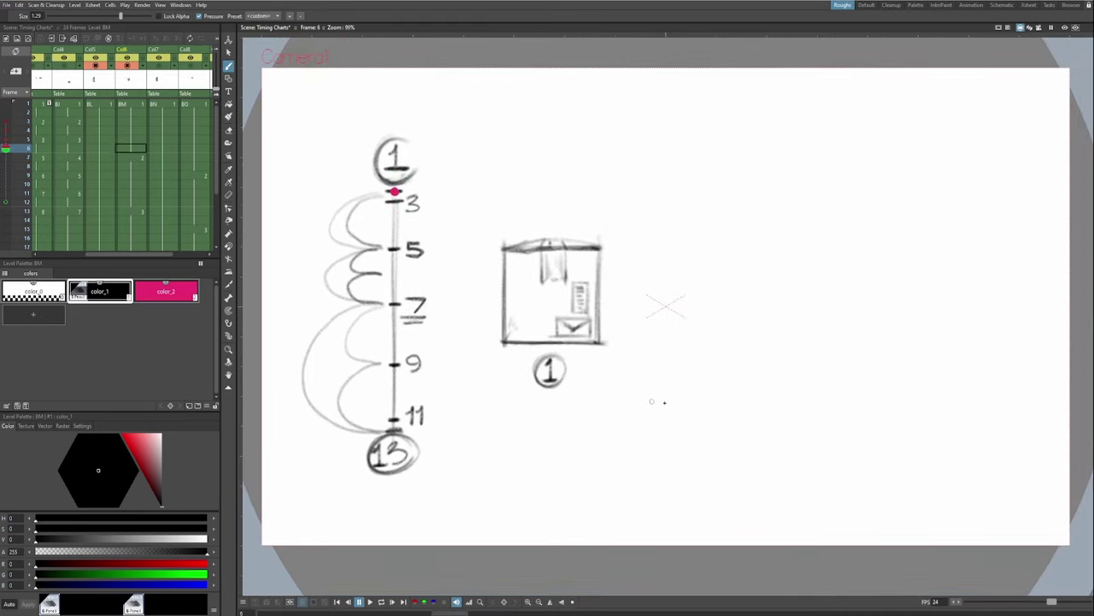
pyautogui.press('s')
pyautogui.moveTo(833, 233)
pyautogui.mouseDown()
pyautogui.moveTo(824, 408)
pyautogui.moveTo(855, 315)
pyautogui.mouseUp()
pyautogui.click(840, 380)
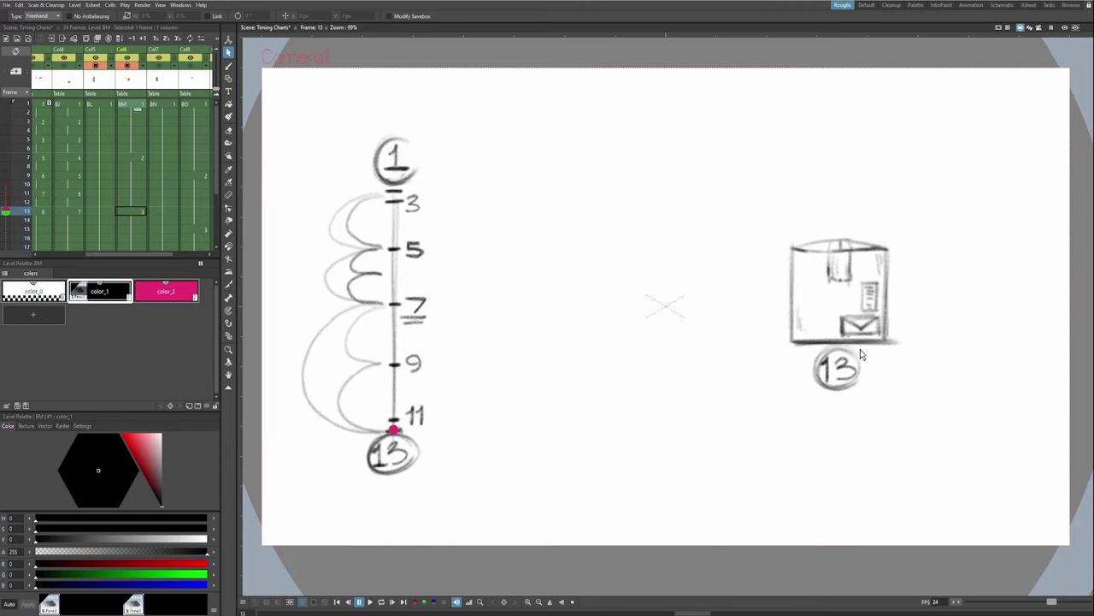
pyautogui.moveTo(861, 354); pyautogui.dragTo(869, 354)
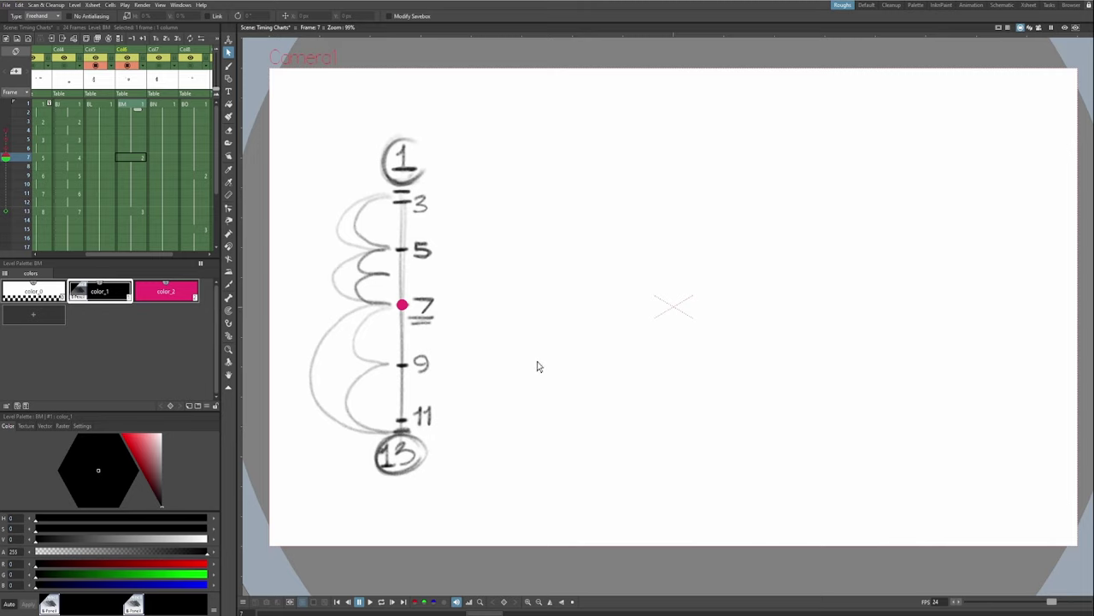
pyautogui.middleClick(808, 408)
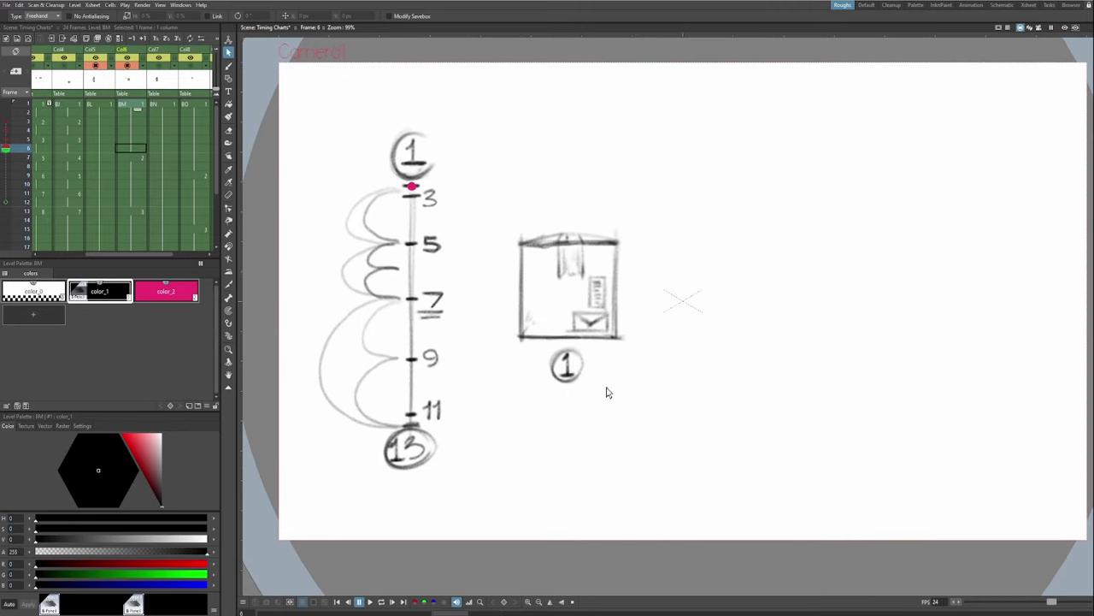
pyautogui.press('Down')
pyautogui.press('Up')
pyautogui.press('Up')
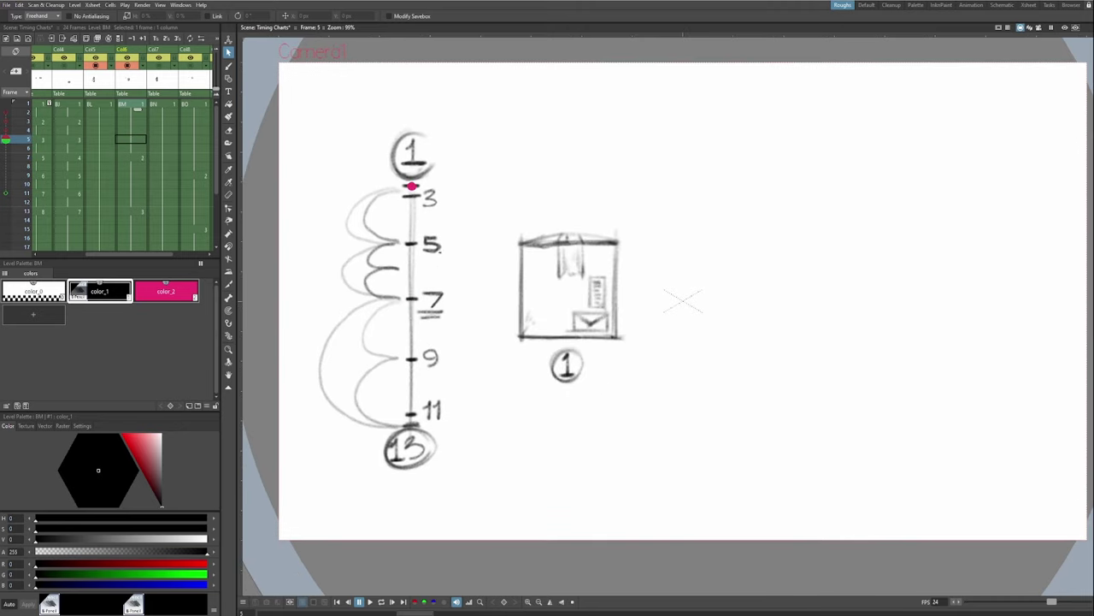
# Write the inbetweening order on the box chart: 1 beside 5, 2 beside 3, 3 beside 9 and 4 beside 11.
pyautogui.press('b')
pyautogui.moveTo(434, 256); pyautogui.dragTo(430, 256)
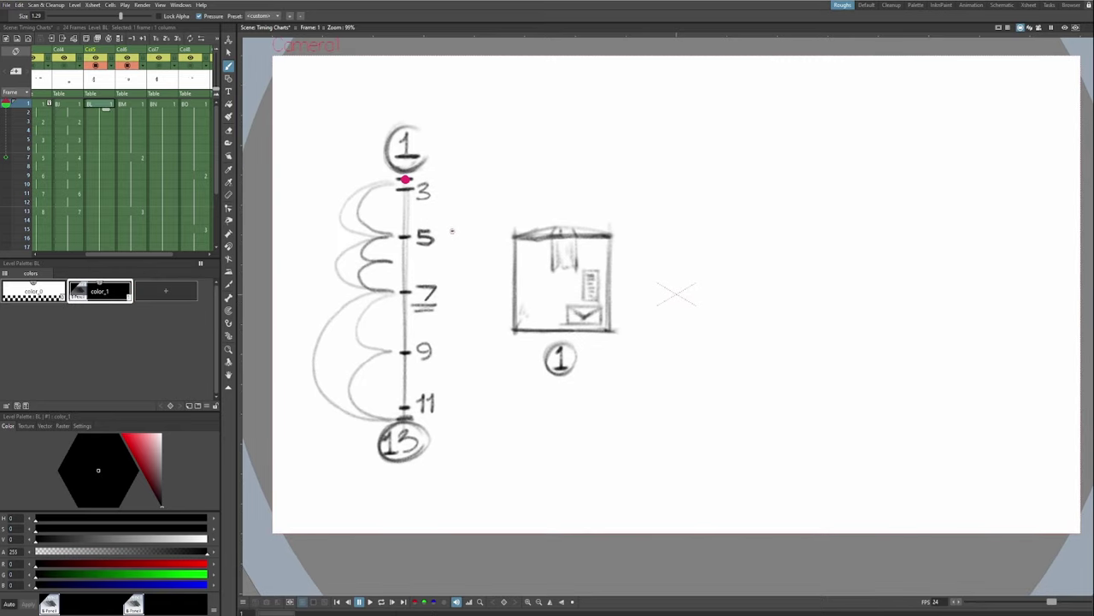
pyautogui.moveTo(449, 230); pyautogui.dragTo(450, 247)
pyautogui.moveTo(447, 185); pyautogui.dragTo(459, 194)
pyautogui.moveTo(445, 347); pyautogui.dragTo(444, 357)
pyautogui.moveTo(444, 399); pyautogui.dragTo(449, 410)
# Turn on onion skin at frame 4 with references at frames 1 and 8 to show boxes 1 and 7.
pyautogui.middleClick(731, 407)
pyautogui.middleClick(774, 382)
pyautogui.click(3, 103)
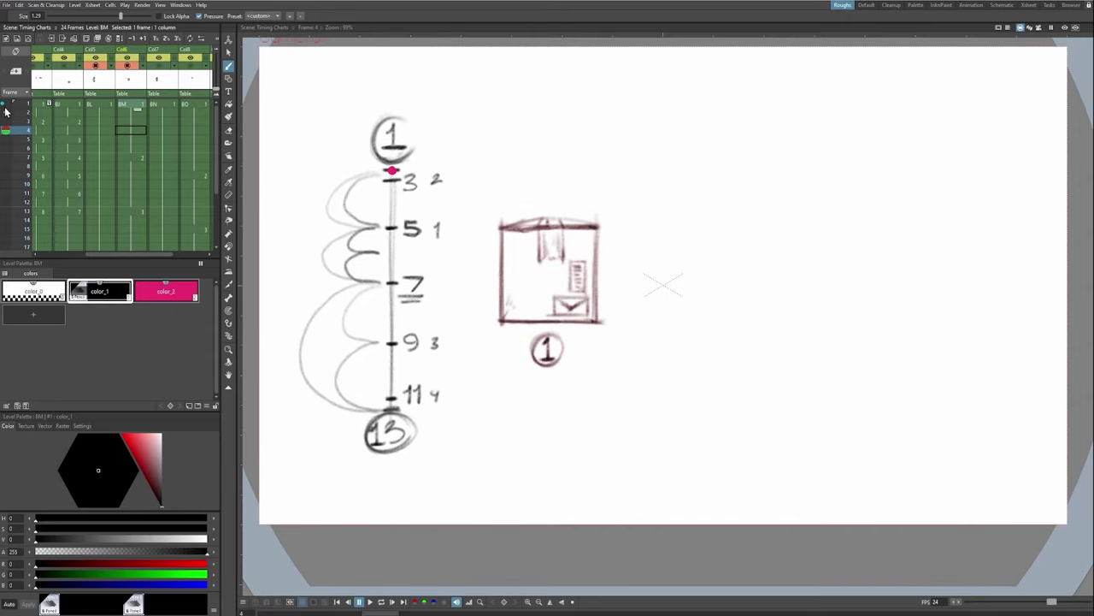
pyautogui.click(4, 104)
pyautogui.click(7, 105)
pyautogui.click(7, 167)
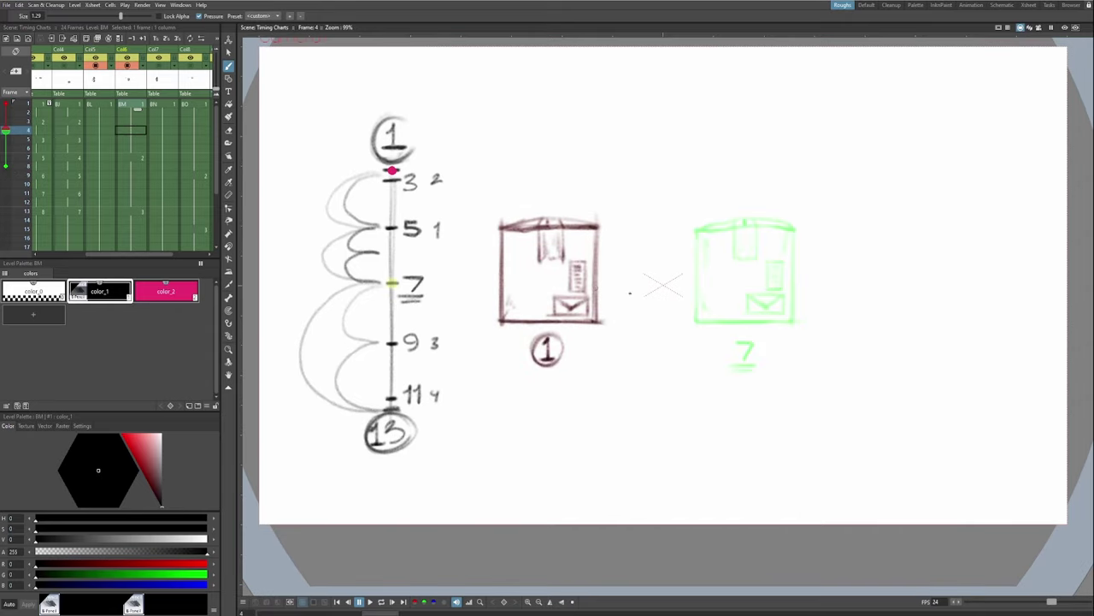
pyautogui.middleClick(694, 313)
pyautogui.middleClick(643, 313)
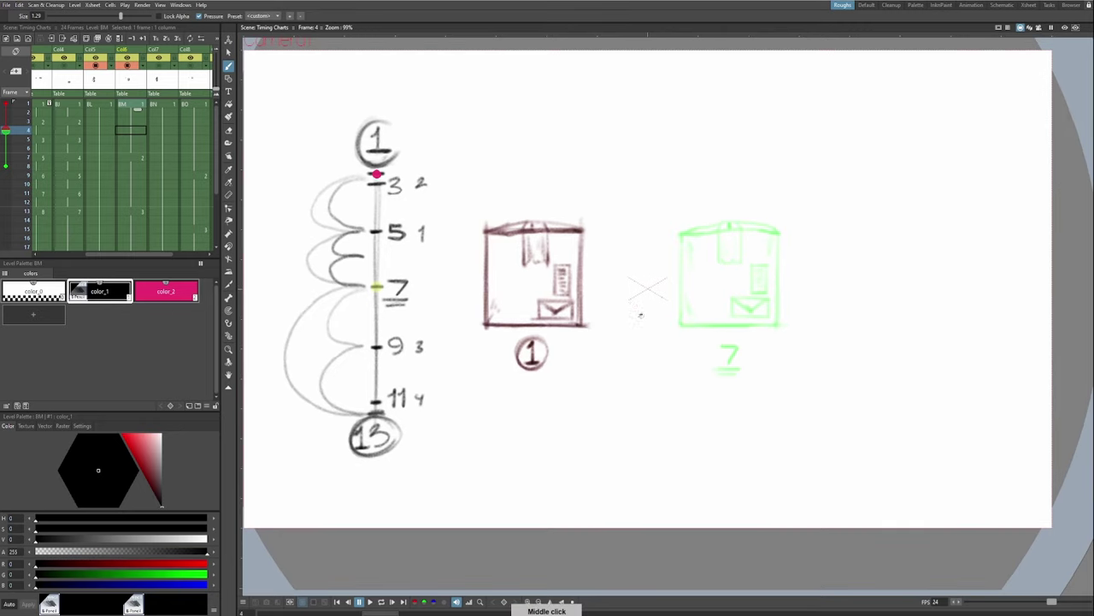
# Create a blank drawing at frame 5 of the BM level for inbetween 5.
pyautogui.press('Down')
pyautogui.hotkey('alt', 'd')
pyautogui.middleClick(568, 290)
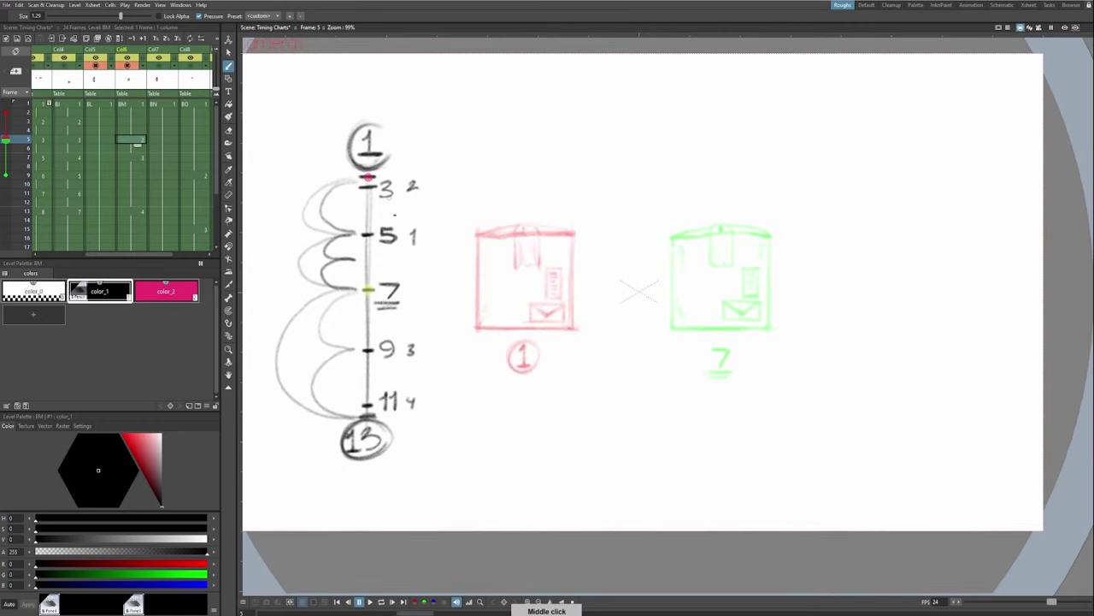
pyautogui.middleClick(649, 394)
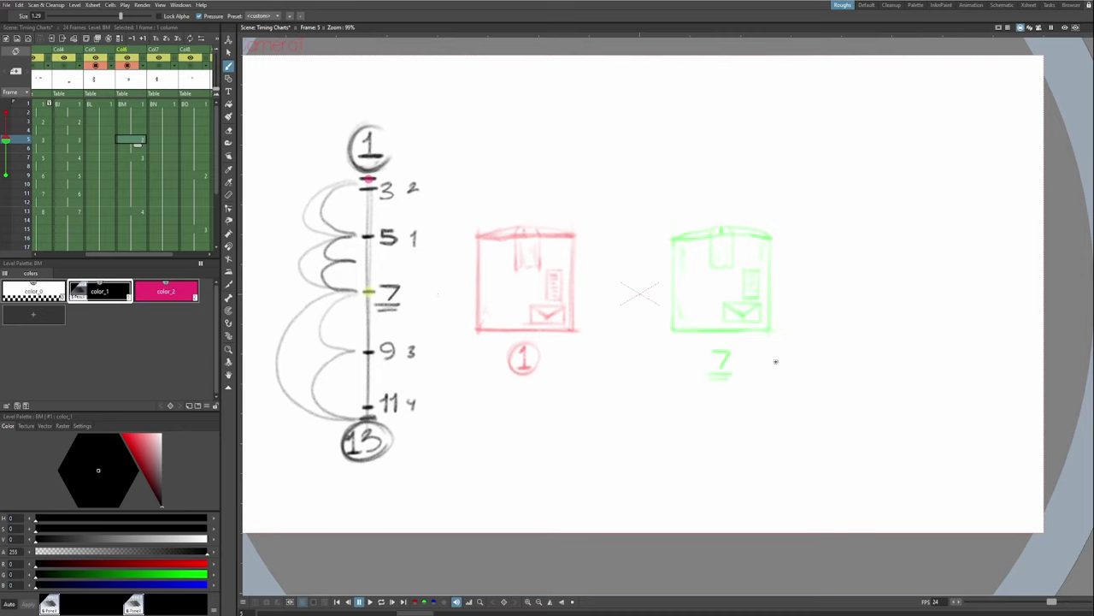
# Draw inbetween box 5 between boxes 1 and 7 with flaps, tape, label and envelope, and number it 5.
pyautogui.moveTo(575, 229); pyautogui.dragTo(572, 328)
pyautogui.moveTo(631, 233); pyautogui.dragTo(630, 332)
pyautogui.hotkey('ctrl', 'z')
pyautogui.press('a')
pyautogui.moveTo(575, 221); pyautogui.dragTo(573, 328)
pyautogui.press('b')
pyautogui.hotkey('ctrl', 'z')
pyautogui.moveTo(537, 224); pyautogui.dragTo(535, 334)
pyautogui.moveTo(535, 227)
pyautogui.mouseDown()
pyautogui.moveTo(537, 328)
pyautogui.moveTo(612, 332)
pyautogui.mouseUp()
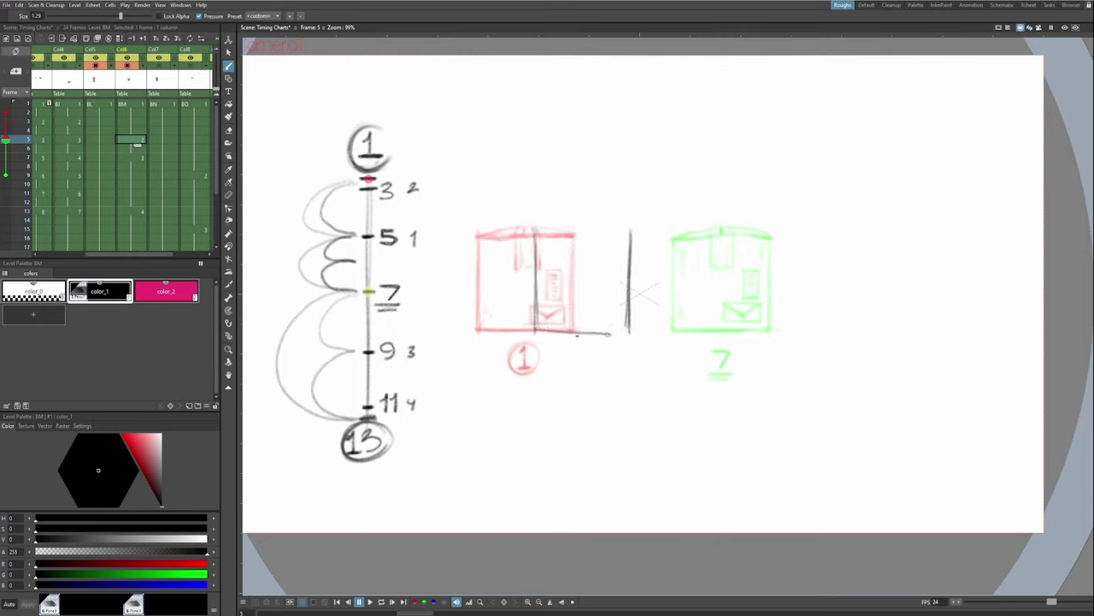
pyautogui.moveTo(535, 331); pyautogui.dragTo(629, 332)
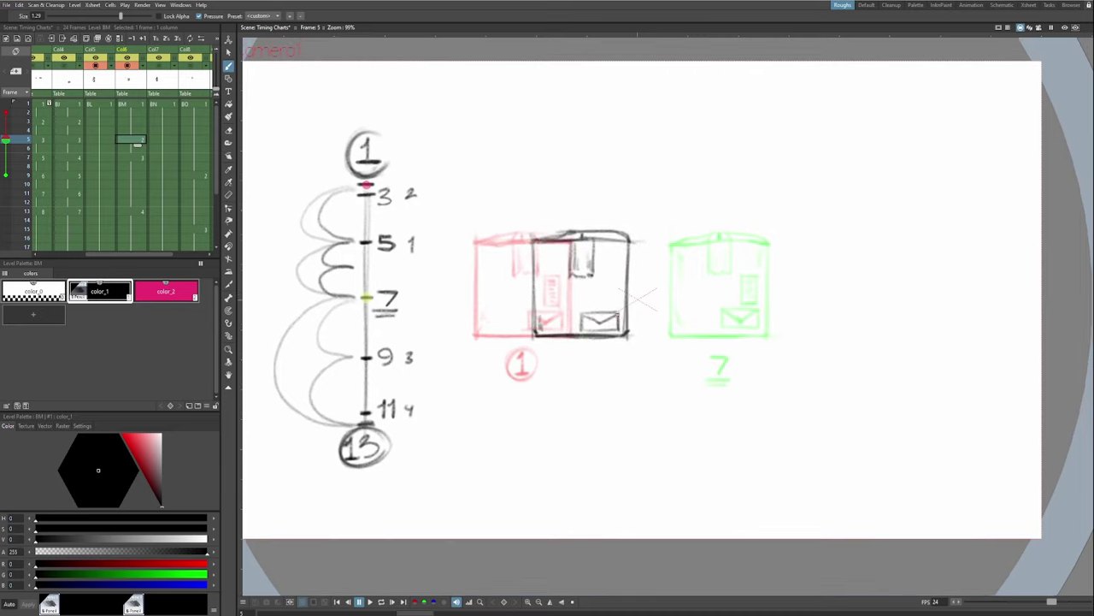
pyautogui.moveTo(618, 314)
pyautogui.mouseDown()
pyautogui.moveTo(618, 329)
pyautogui.moveTo(618, 314)
pyautogui.mouseUp()
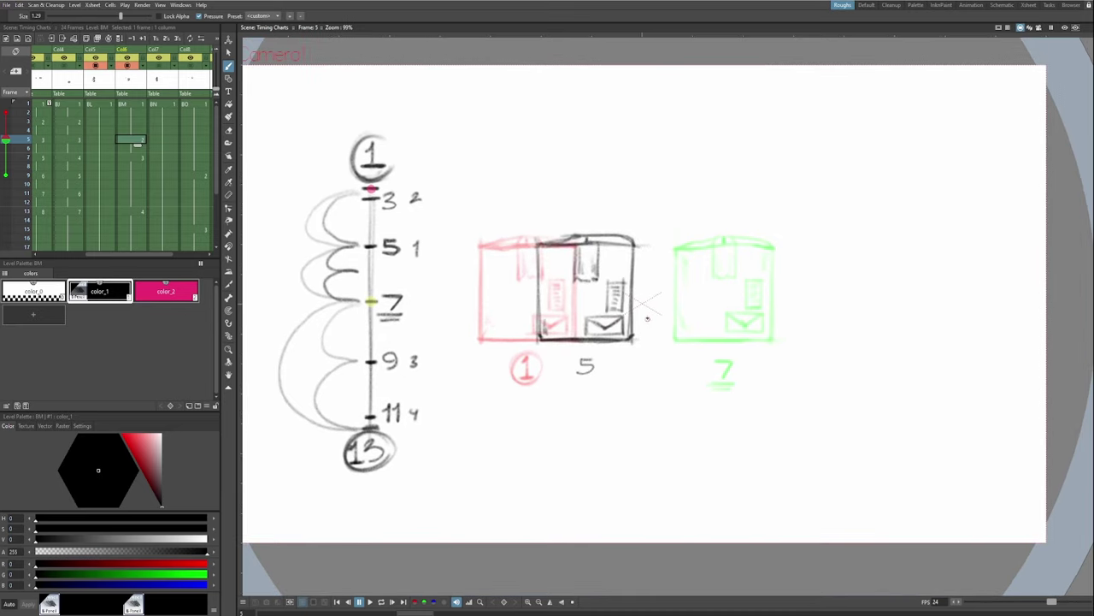
# Create a blank drawing at frame 3 and add frame 5 to the onion skin references.
pyautogui.press('Up')
pyautogui.press('Up')
pyautogui.press('a')
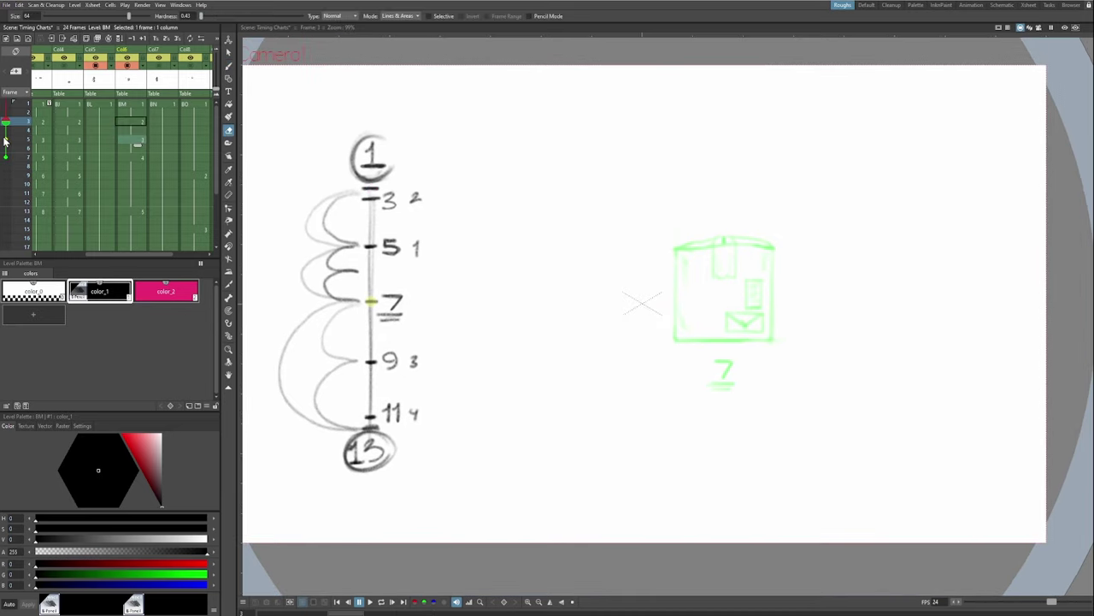
pyautogui.click(6, 140)
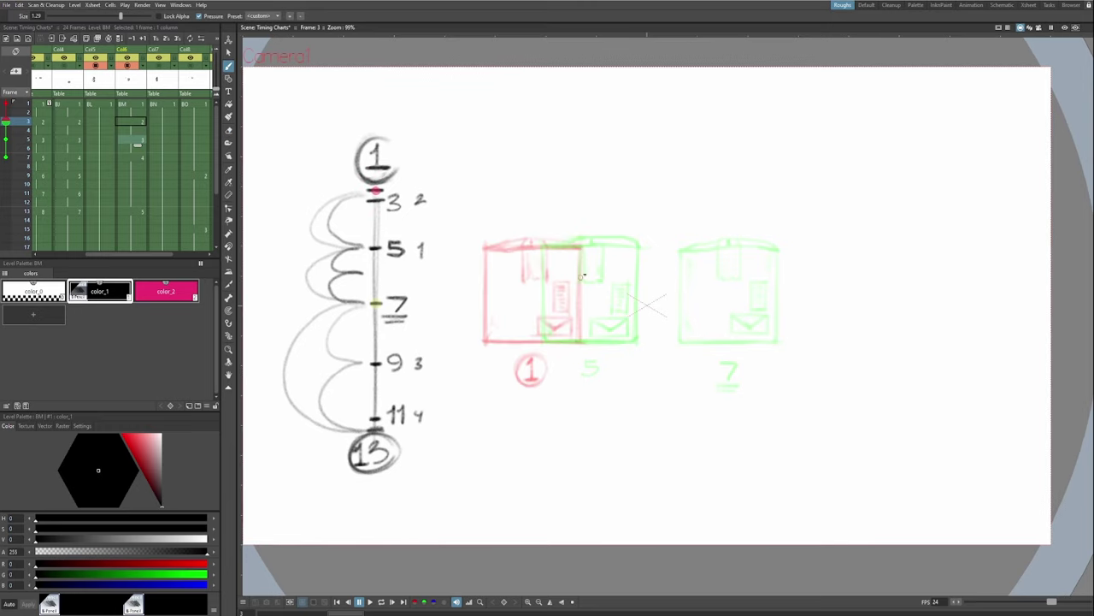
# Try vertical edge lines for box 3 close to box 1's side edges and undo them.
pyautogui.moveTo(489, 247)
pyautogui.mouseDown()
pyautogui.moveTo(487, 329)
pyautogui.moveTo(489, 245)
pyautogui.moveTo(490, 334)
pyautogui.mouseUp()
pyautogui.hotkey('ctrl', 'z')
pyautogui.moveTo(584, 244); pyautogui.dragTo(582, 344)
pyautogui.hotkey('ctrl', 'z')
pyautogui.hotkey('ctrl', 'z')
pyautogui.hotkey('ctrl', 'z')
pyautogui.hotkey('ctrl', 'z')
pyautogui.hotkey('ctrl', 'z')
# Sketch vertical comparison lines across boxes 1, 5 and 7 and beyond them to illustrate spacing, and undo them all.
pyautogui.moveTo(527, 244); pyautogui.dragTo(528, 345)
pyautogui.moveTo(527, 244); pyautogui.dragTo(527, 344)
pyautogui.moveTo(605, 244); pyautogui.dragTo(602, 346)
pyautogui.moveTo(608, 240); pyautogui.dragTo(605, 343)
pyautogui.hotkey('ctrl', 'z')
pyautogui.hotkey('ctrl', 'z')
pyautogui.moveTo(630, 239); pyautogui.dragTo(626, 341)
pyautogui.moveTo(630, 241); pyautogui.dragTo(626, 337)
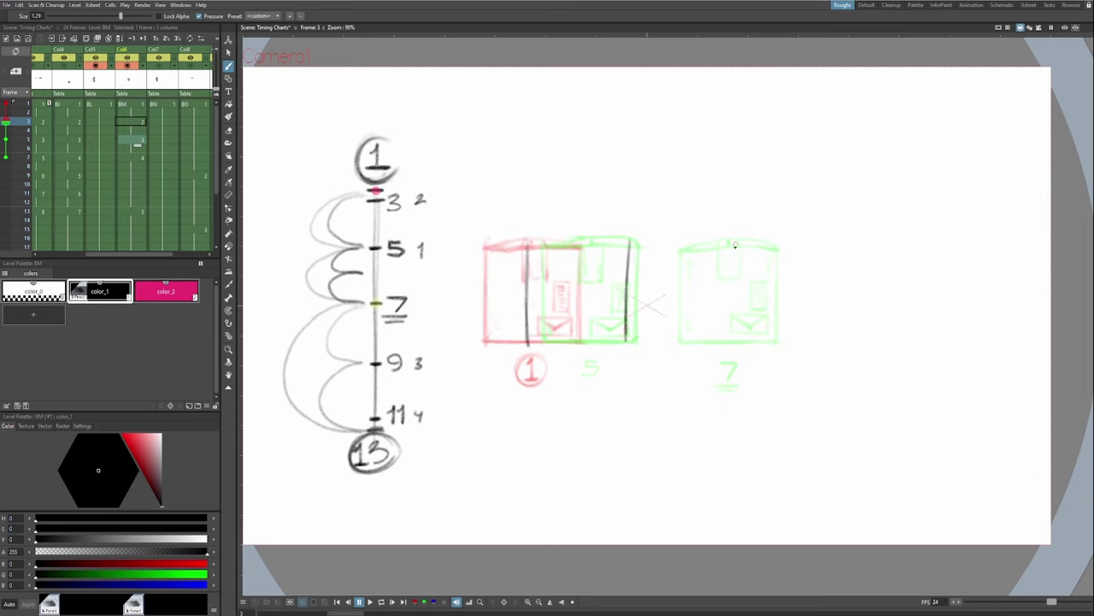
pyautogui.moveTo(735, 244); pyautogui.dragTo(728, 349)
pyautogui.moveTo(850, 235); pyautogui.dragTo(842, 349)
pyautogui.hotkey('ctrl', 'z')
pyautogui.hotkey('ctrl', 'z')
pyautogui.hotkey('ctrl', 'z')
pyautogui.hotkey('ctrl', 'z')
pyautogui.hotkey('ctrl', 'z')
pyautogui.hotkey('ctrl', 'z')
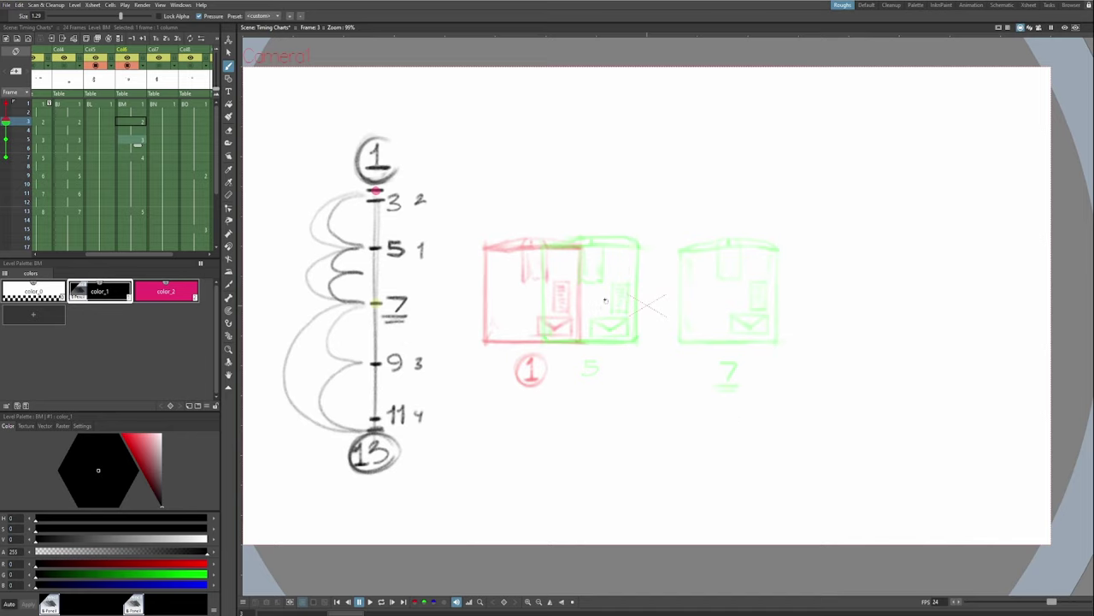
# Draw the left edge of inbetween box 3 just inside box 1's left edge, redoing the line until it fits.
pyautogui.moveTo(604, 299); pyautogui.dragTo(622, 305)
pyautogui.moveTo(509, 250); pyautogui.dragTo(507, 331)
pyautogui.hotkey('ctrl', 'z')
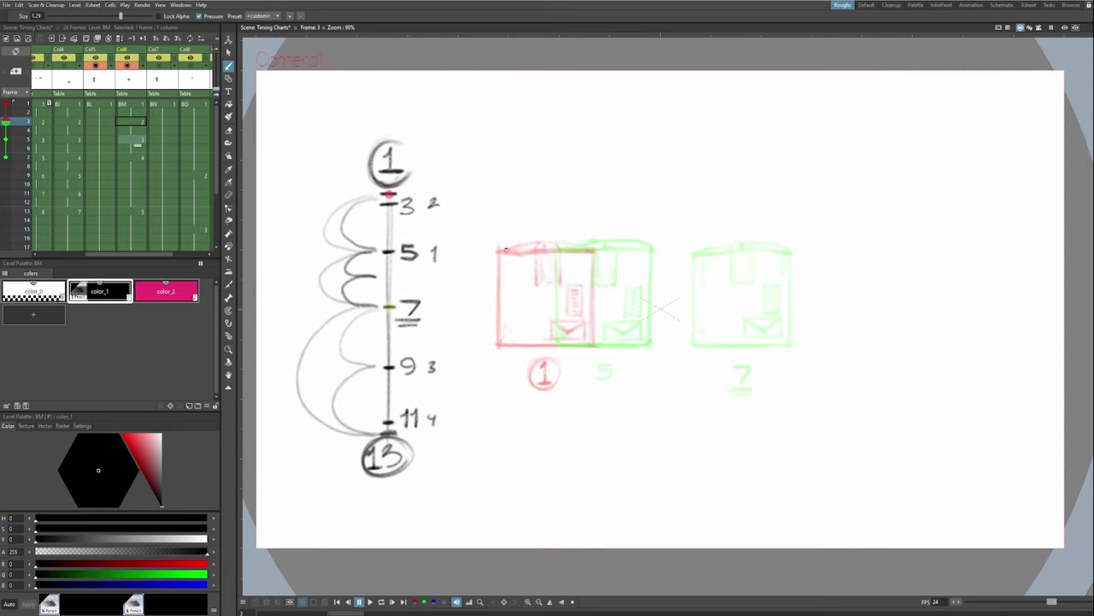
pyautogui.hotkey('ctrl', 'z')
pyautogui.moveTo(505, 248); pyautogui.dragTo(507, 341)
pyautogui.hotkey('ctrl', 'z')
pyautogui.moveTo(504, 251); pyautogui.dragTo(504, 346)
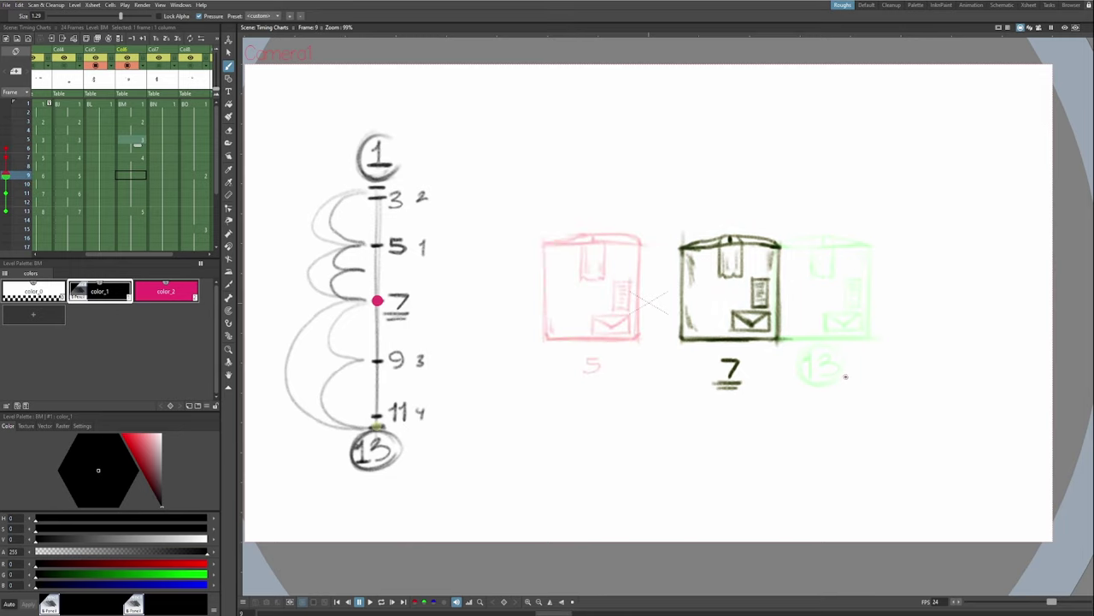
# Draw inbetween box 9 at frame 9 between boxes 7 and 13, with side edges, base, flaps, tape, label and envelope.
pyautogui.moveTo(846, 379); pyautogui.dragTo(839, 380)
pyautogui.moveTo(885, 318); pyautogui.dragTo(852, 320)
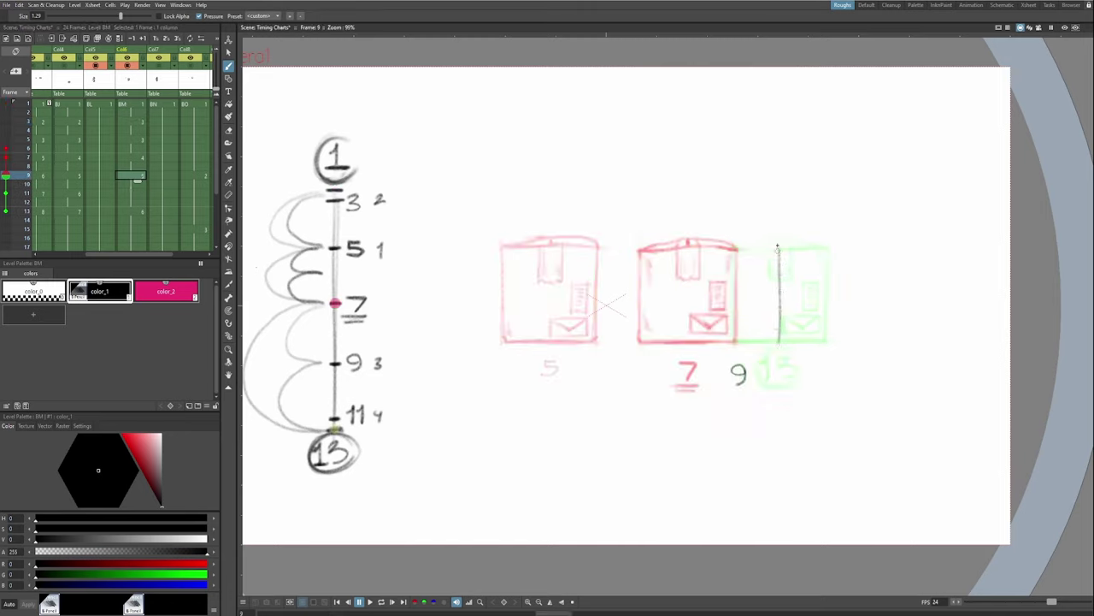
pyautogui.moveTo(778, 249); pyautogui.dragTo(779, 341)
pyautogui.moveTo(686, 340)
pyautogui.mouseDown()
pyautogui.moveTo(688, 254)
pyautogui.moveTo(687, 284)
pyautogui.mouseUp()
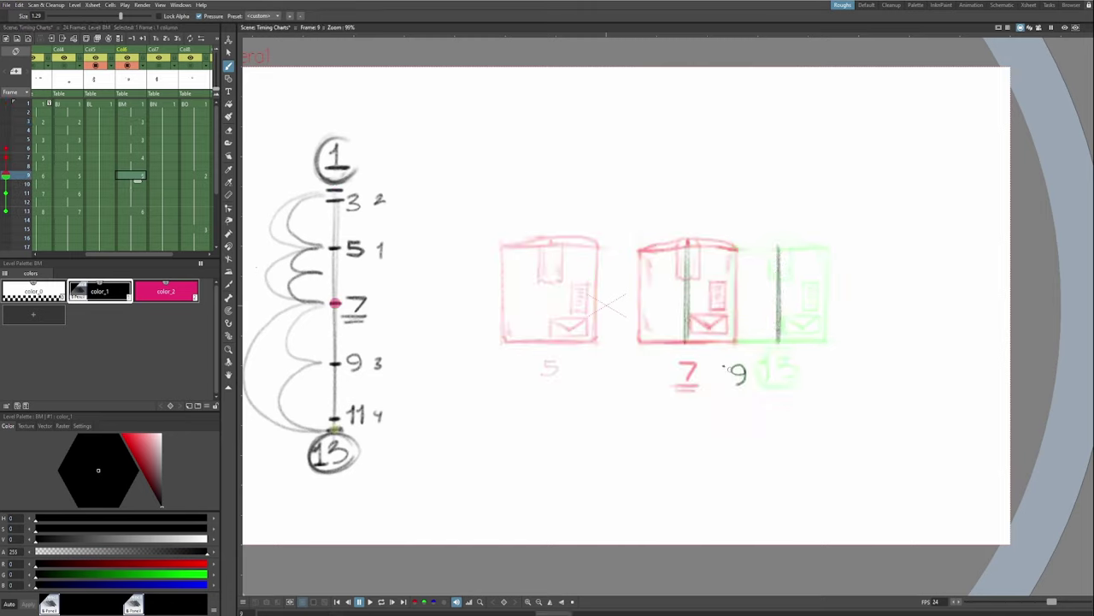
pyautogui.moveTo(779, 341); pyautogui.dragTo(685, 342)
pyautogui.moveTo(686, 250); pyautogui.dragTo(778, 249)
pyautogui.moveTo(687, 250); pyautogui.dragTo(733, 243)
pyautogui.moveTo(733, 242); pyautogui.dragTo(779, 249)
pyautogui.moveTo(724, 249); pyautogui.dragTo(723, 283)
pyautogui.moveTo(747, 252); pyautogui.dragTo(747, 285)
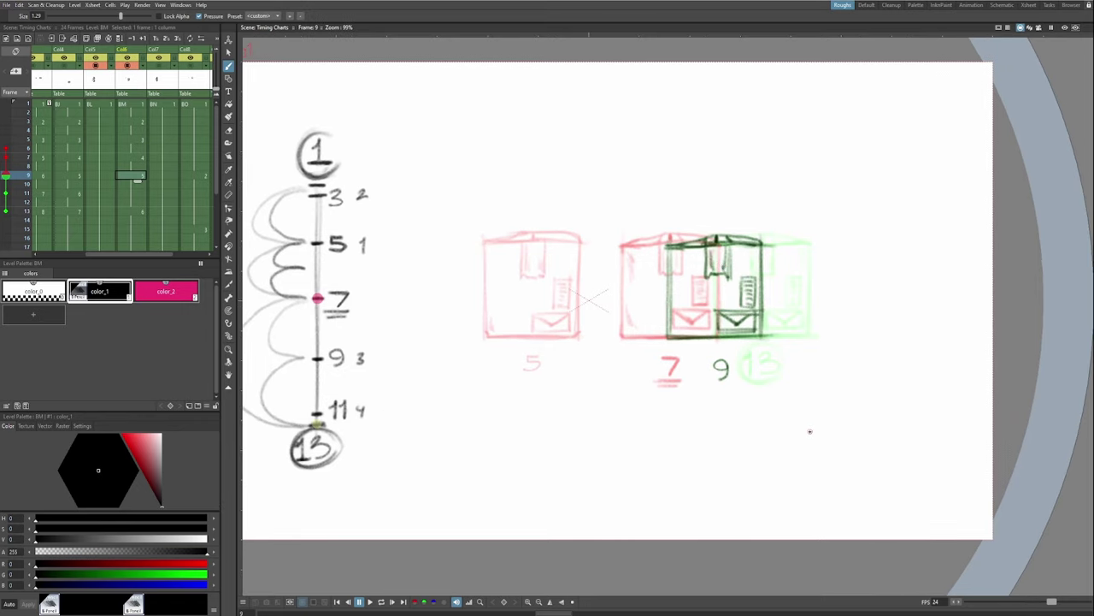
# Draw the side edges and base of inbetween box 11 at frame 11, just inside box 13's edges, redoing the first line.
pyautogui.press('Down')
pyautogui.press('Down')
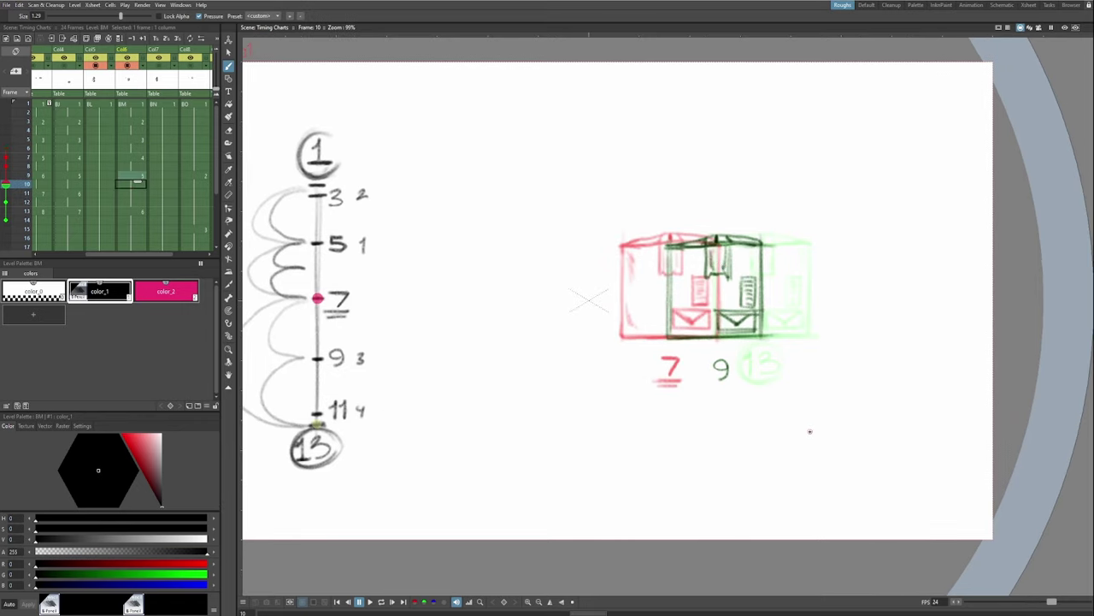
pyautogui.moveTo(831, 332)
pyautogui.mouseDown()
pyautogui.moveTo(818, 382)
pyautogui.moveTo(824, 365)
pyautogui.mouseUp()
pyautogui.press('a')
pyautogui.press('b')
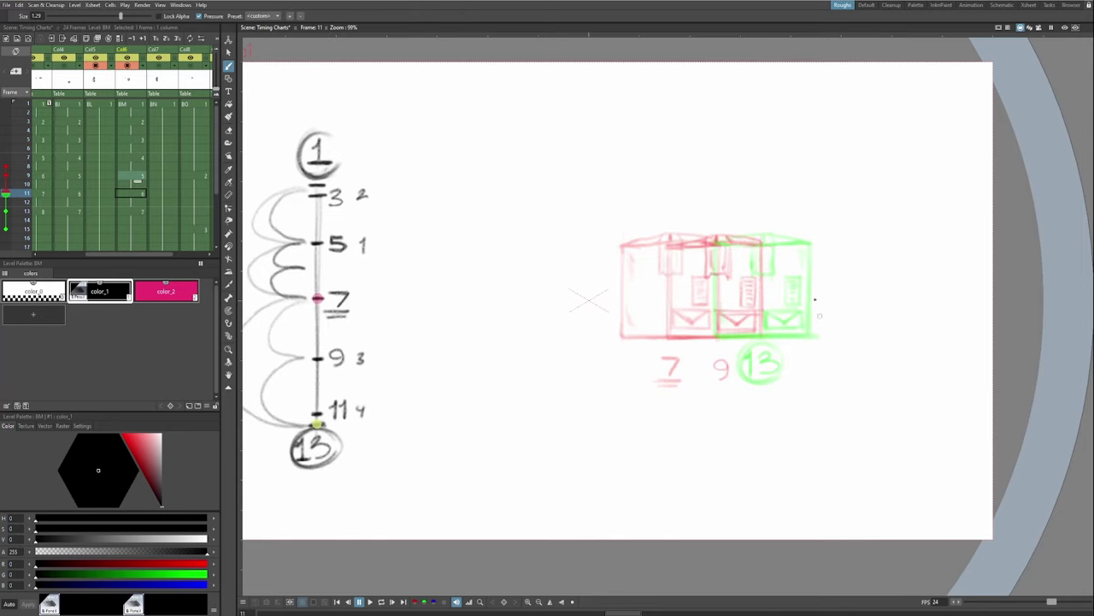
pyautogui.middleClick(809, 258)
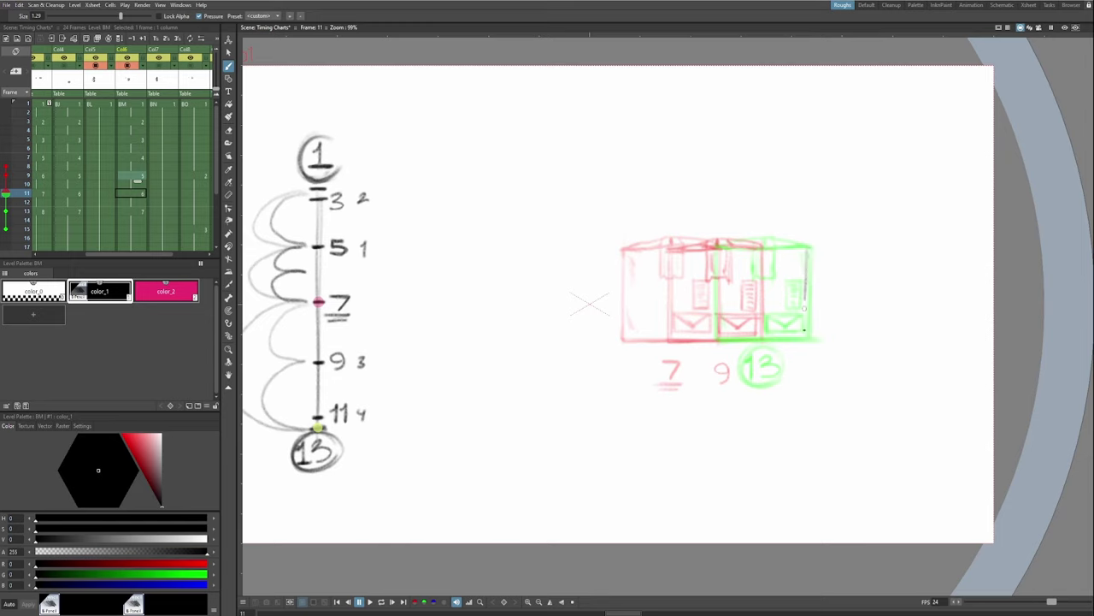
pyautogui.moveTo(804, 330); pyautogui.dragTo(804, 331)
pyautogui.hotkey('ctrl', 'z')
pyautogui.moveTo(808, 246); pyautogui.dragTo(805, 339)
pyautogui.moveTo(713, 245); pyautogui.dragTo(713, 339)
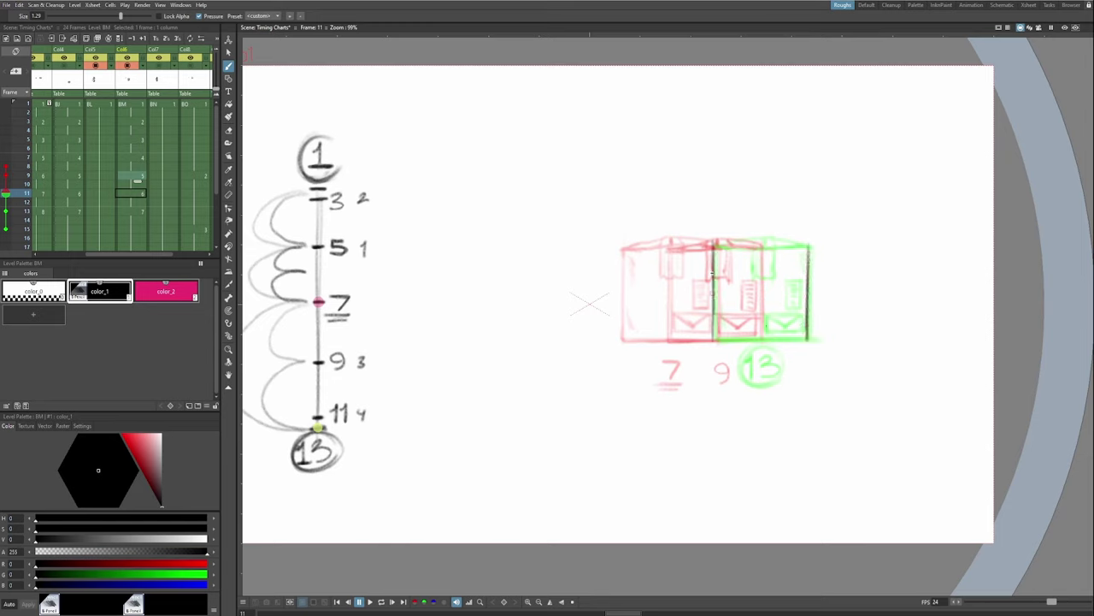
pyautogui.moveTo(827, 339); pyautogui.dragTo(711, 340)
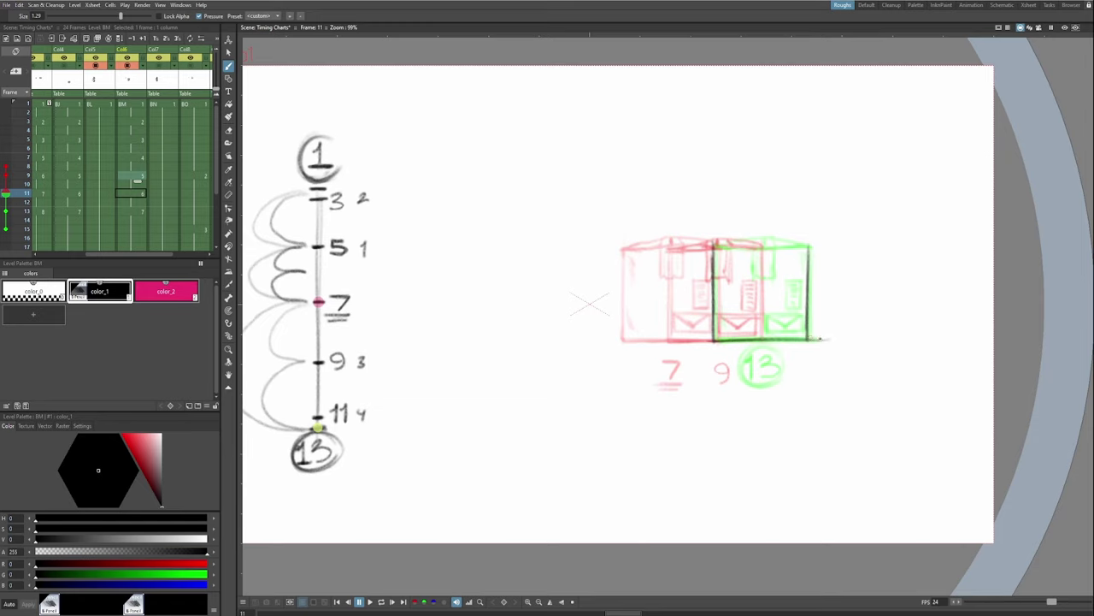
pyautogui.moveTo(821, 338); pyautogui.dragTo(713, 340)
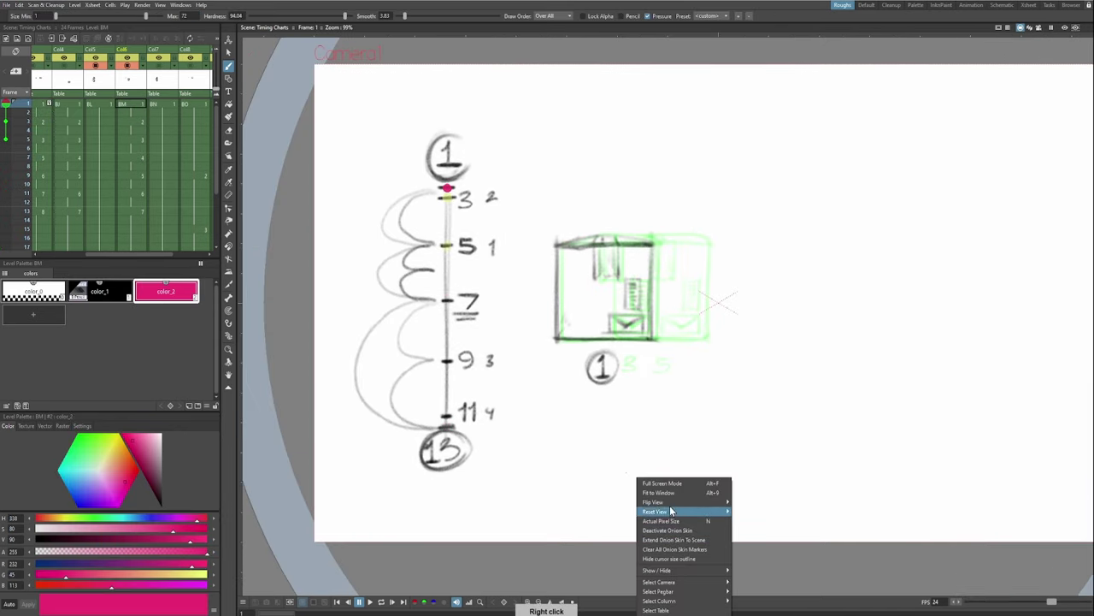
# Play the sliding box animation in a loop to review its spacing against the timing chart.
pyautogui.click(127, 300)
pyautogui.click(120, 296)
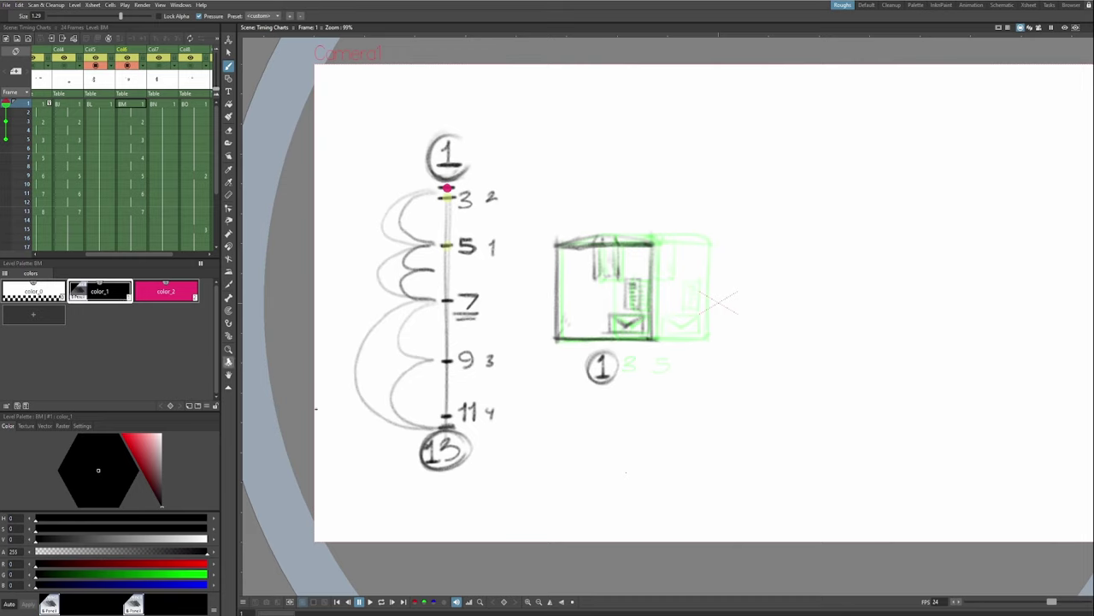
pyautogui.click(384, 604)
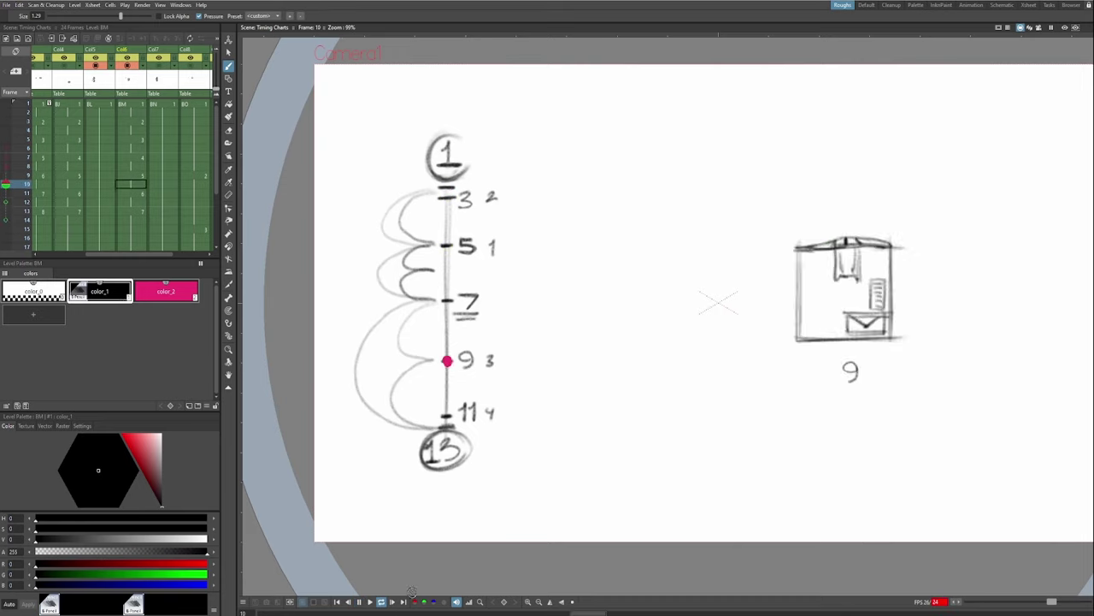
pyautogui.moveTo(828, 452); pyautogui.dragTo(766, 462)
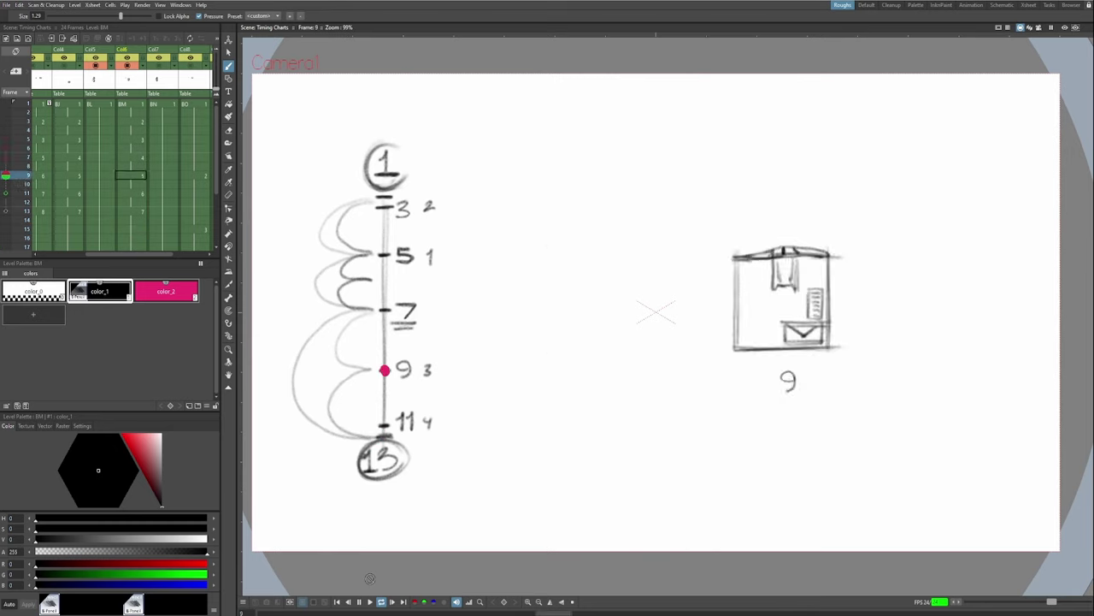
pyautogui.middleClick(271, 253)
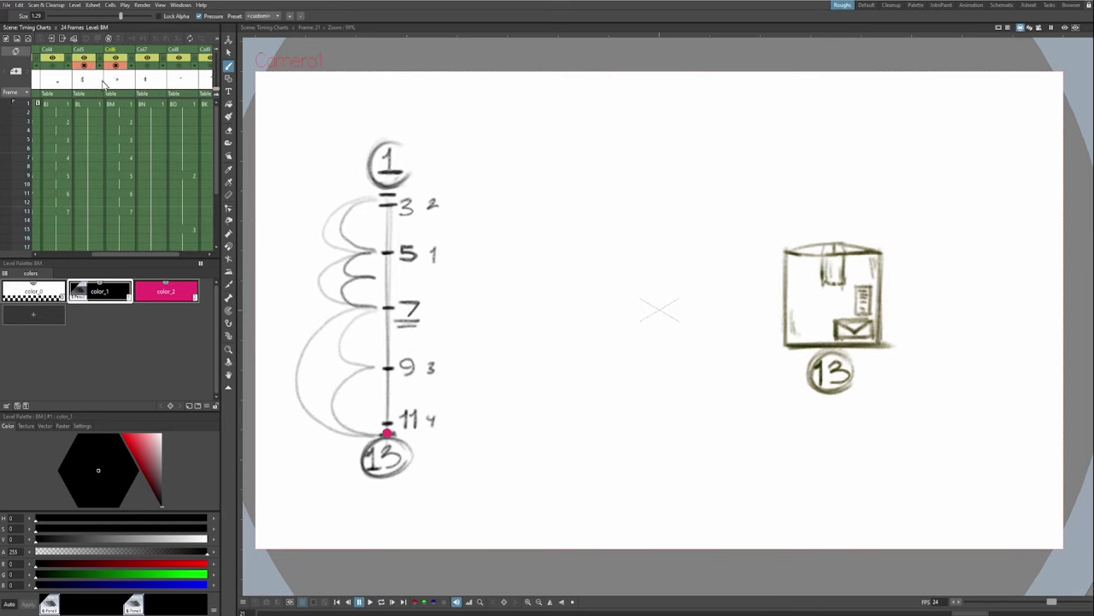
# Show the Col7 timing chart with keys 1, 9 and 15, and flip through the circle's frames back to frame 1.
pyautogui.click(149, 66)
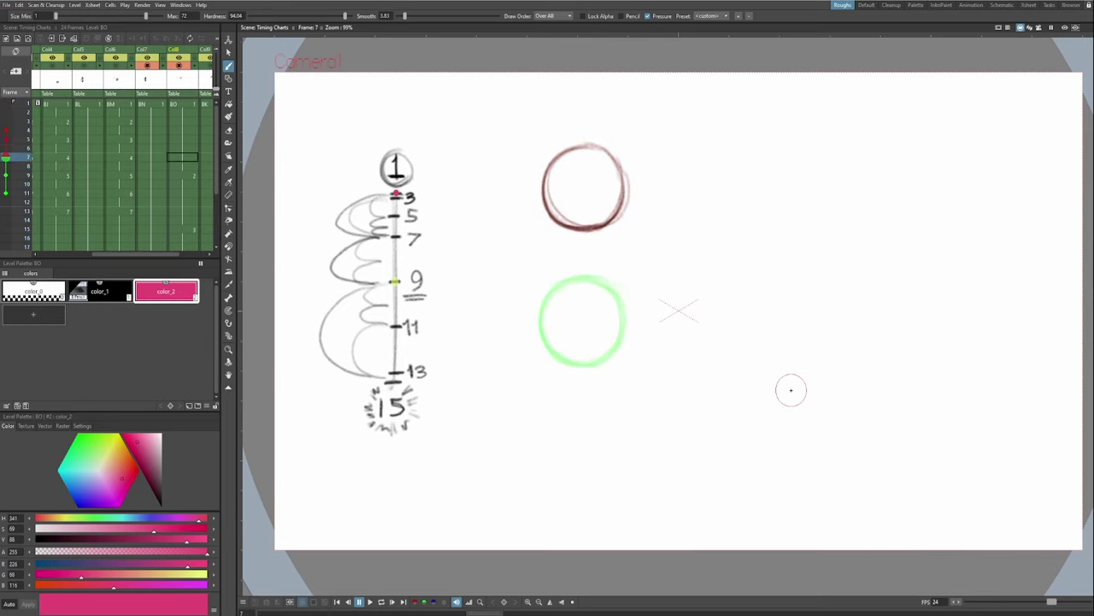
pyautogui.press('Down')
pyautogui.press('Down')
pyautogui.press('Down')
pyautogui.press('Down')
pyautogui.press('Up')
pyautogui.press('Up')
pyautogui.press('Up')
pyautogui.press('Up')
pyautogui.press('Up')
pyautogui.press('Up')
pyautogui.press('Up')
pyautogui.press('Up')
pyautogui.press('Up')
pyautogui.press('Up')
pyautogui.press('Up')
pyautogui.press('Up')
pyautogui.press('Up')
pyautogui.press('Up')
pyautogui.press('Up')
pyautogui.press('Up')
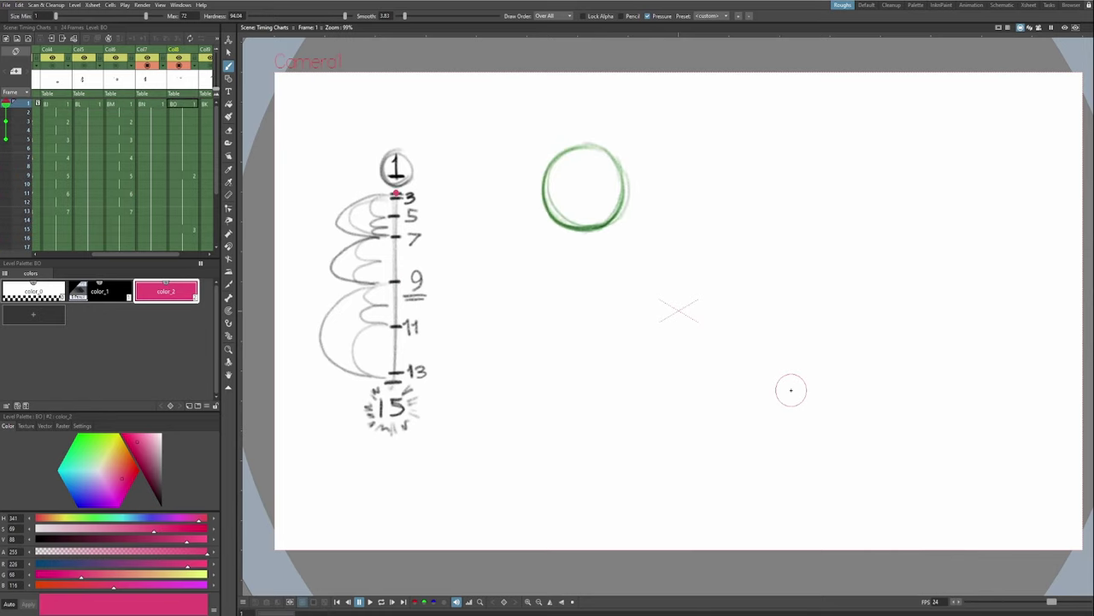